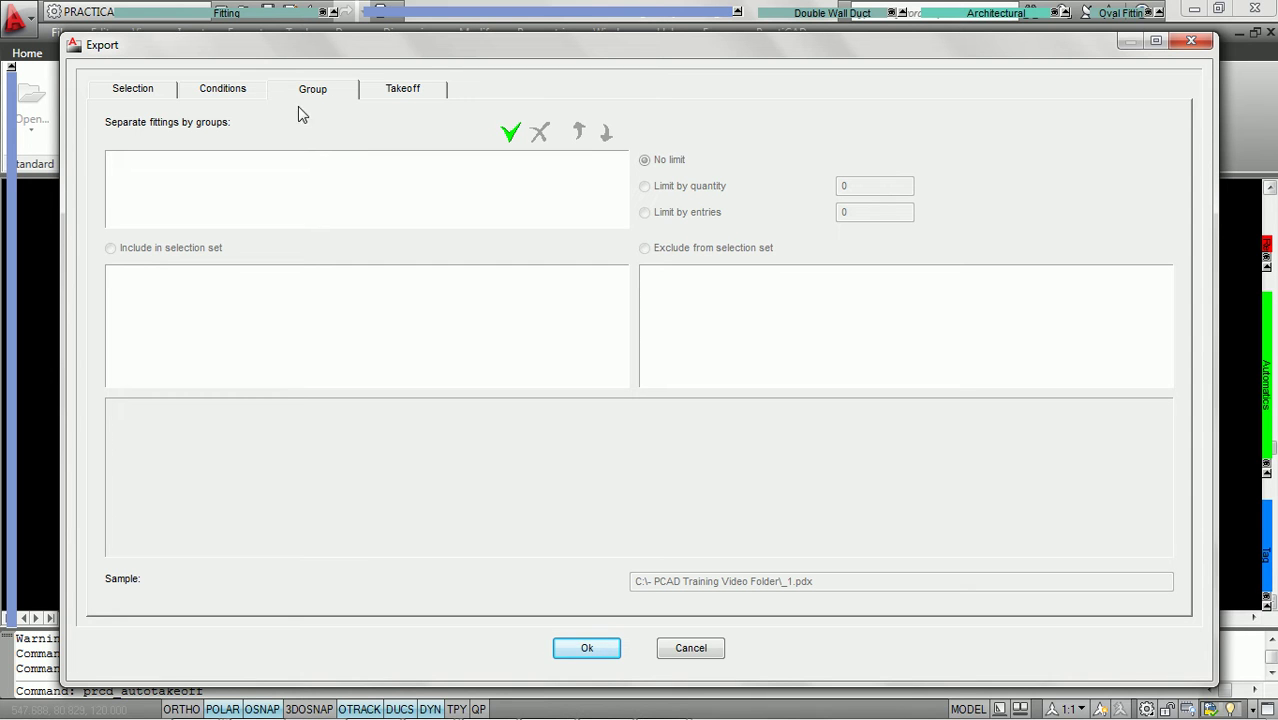
- Review the export's Selection options and its Conditions, with all product libraries included
click(134, 93)
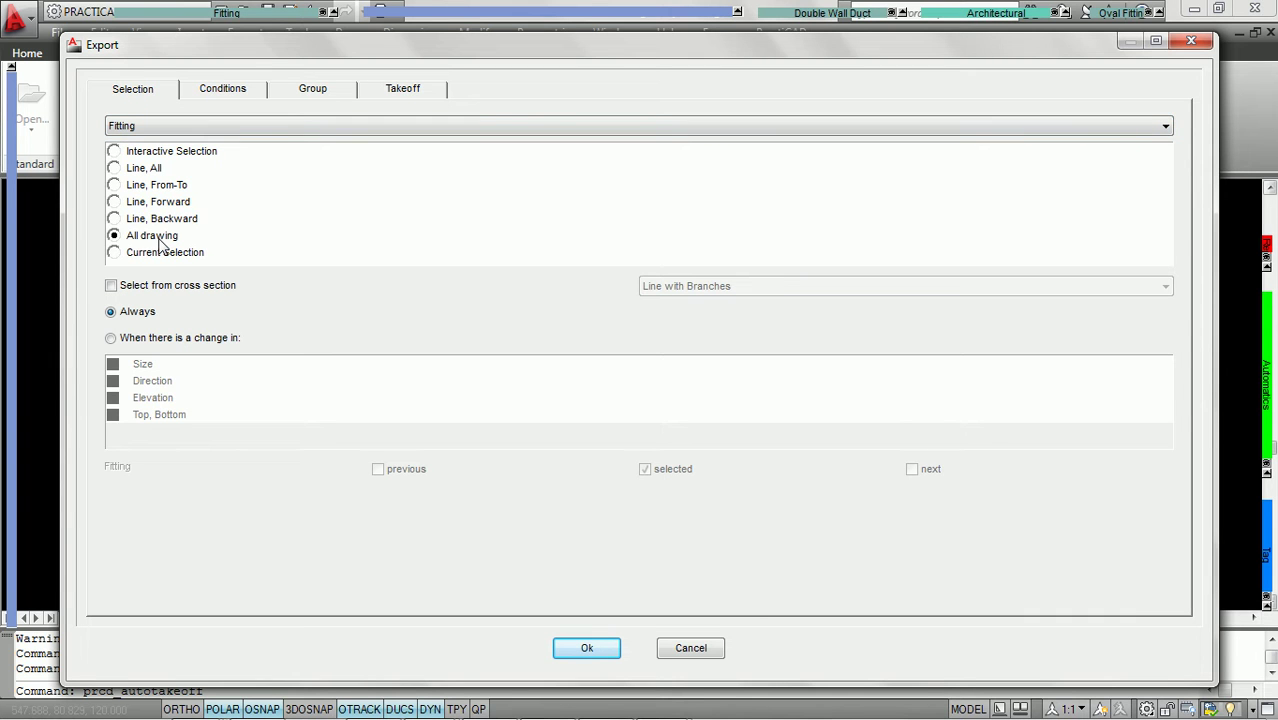
click(218, 95)
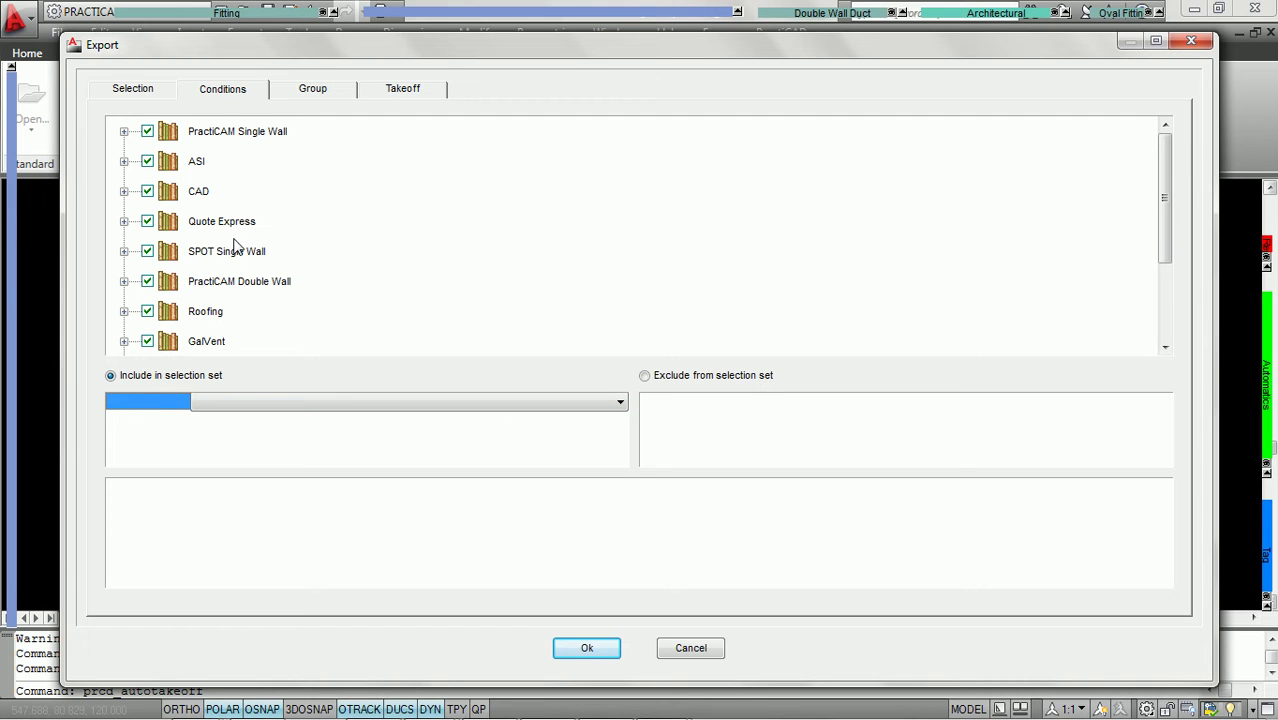
- Go back to the Export dialog's Group settings for separating fittings
click(302, 94)
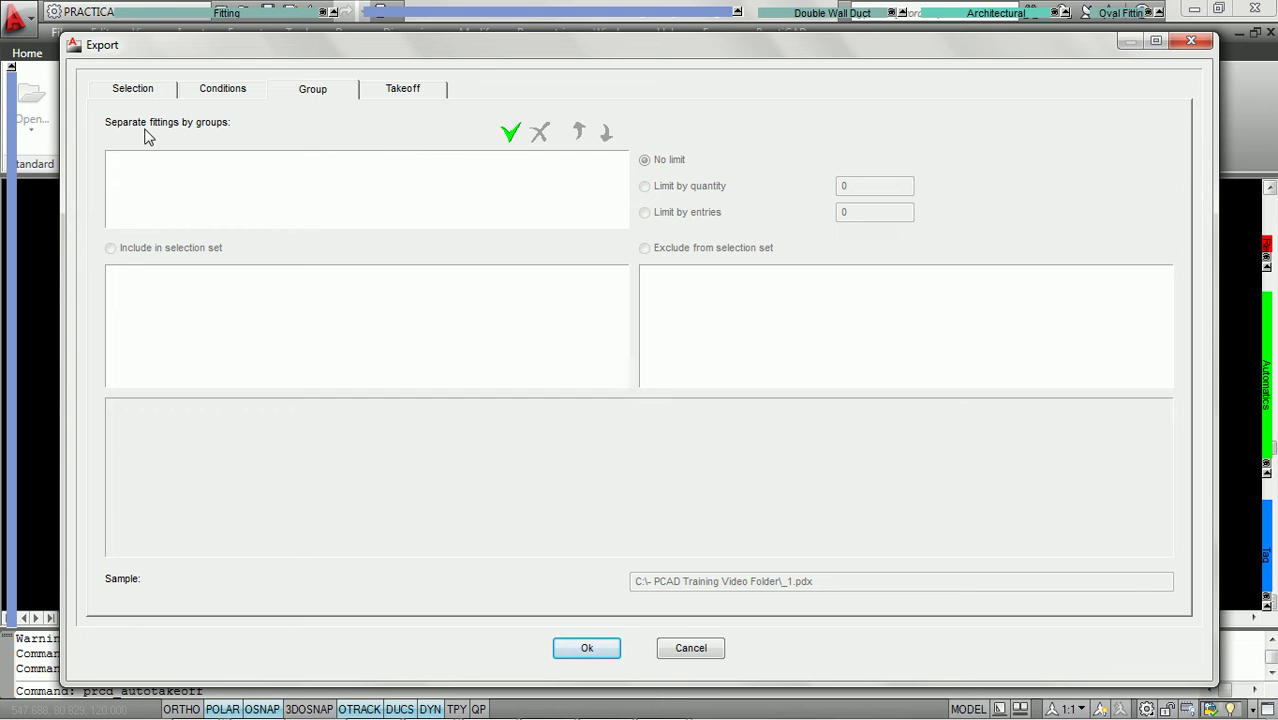
mouse_move(586, 44)
mouse_down()
mouse_move(596, 32)
mouse_move(560, 392)
mouse_move(614, 608)
mouse_move(596, 638)
mouse_up()
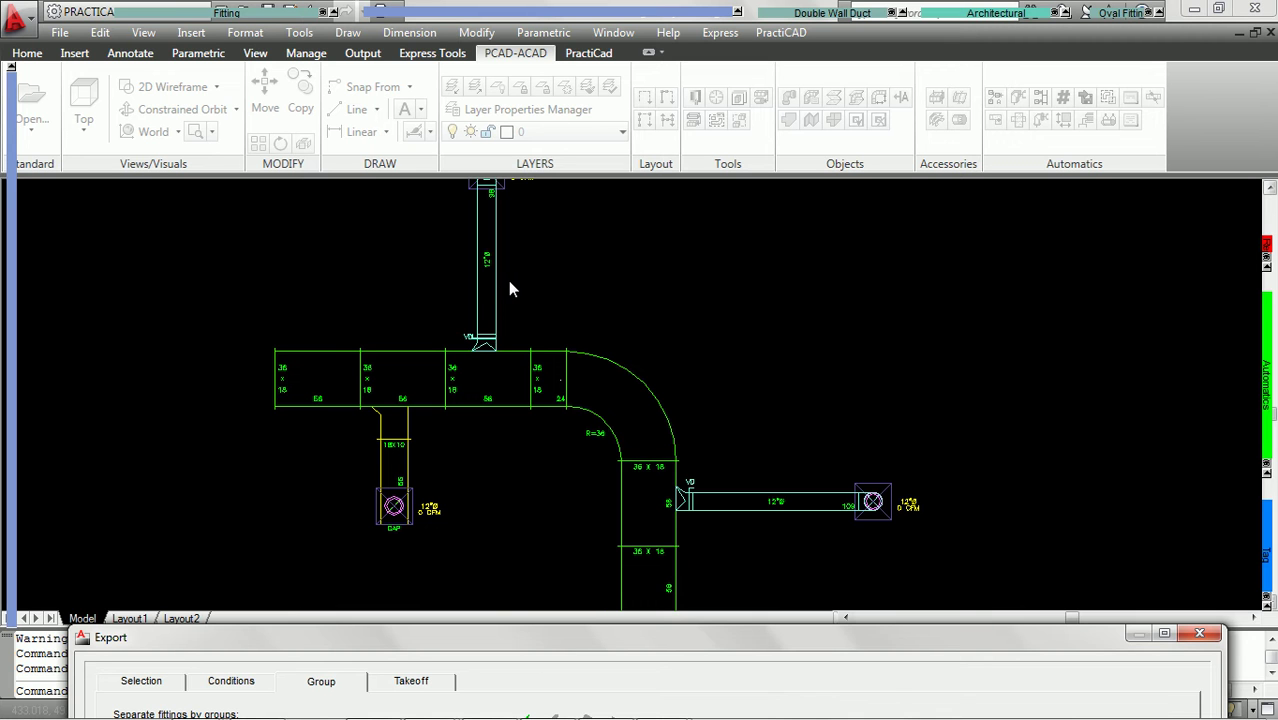
drag(693, 639, 690, 48)
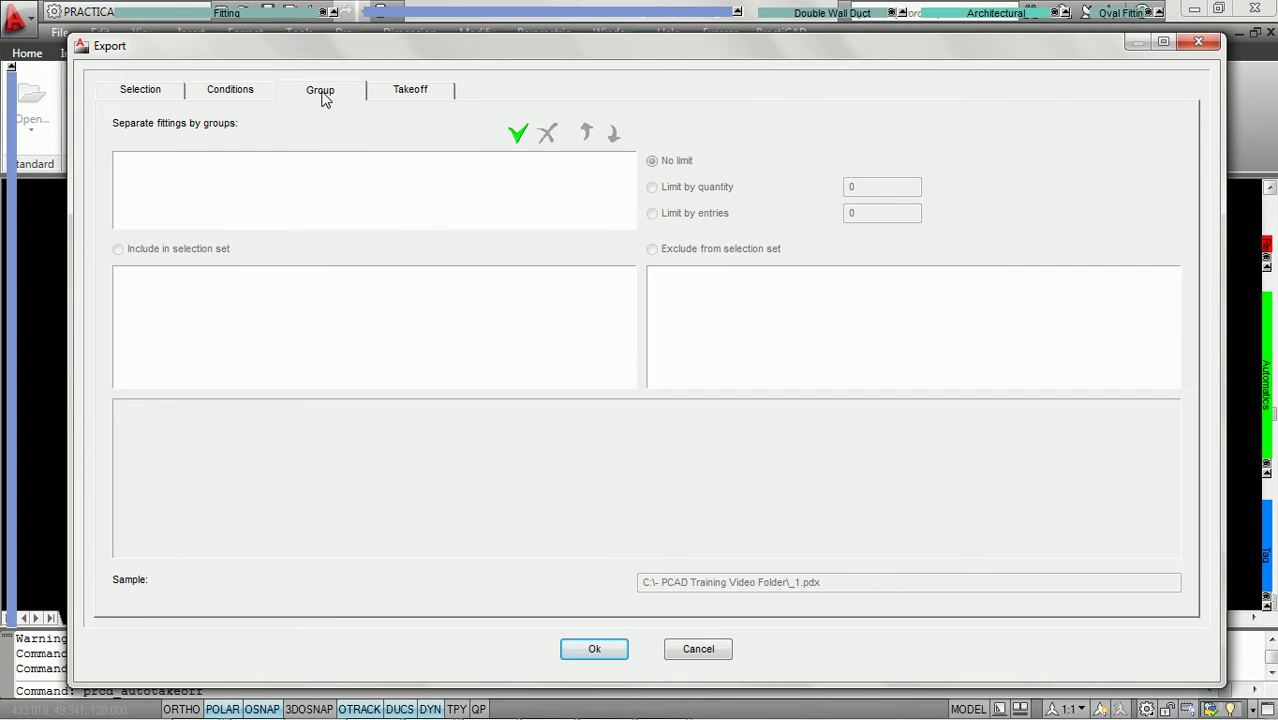
- Add a new export group named ORDER
click(517, 136)
key(End)
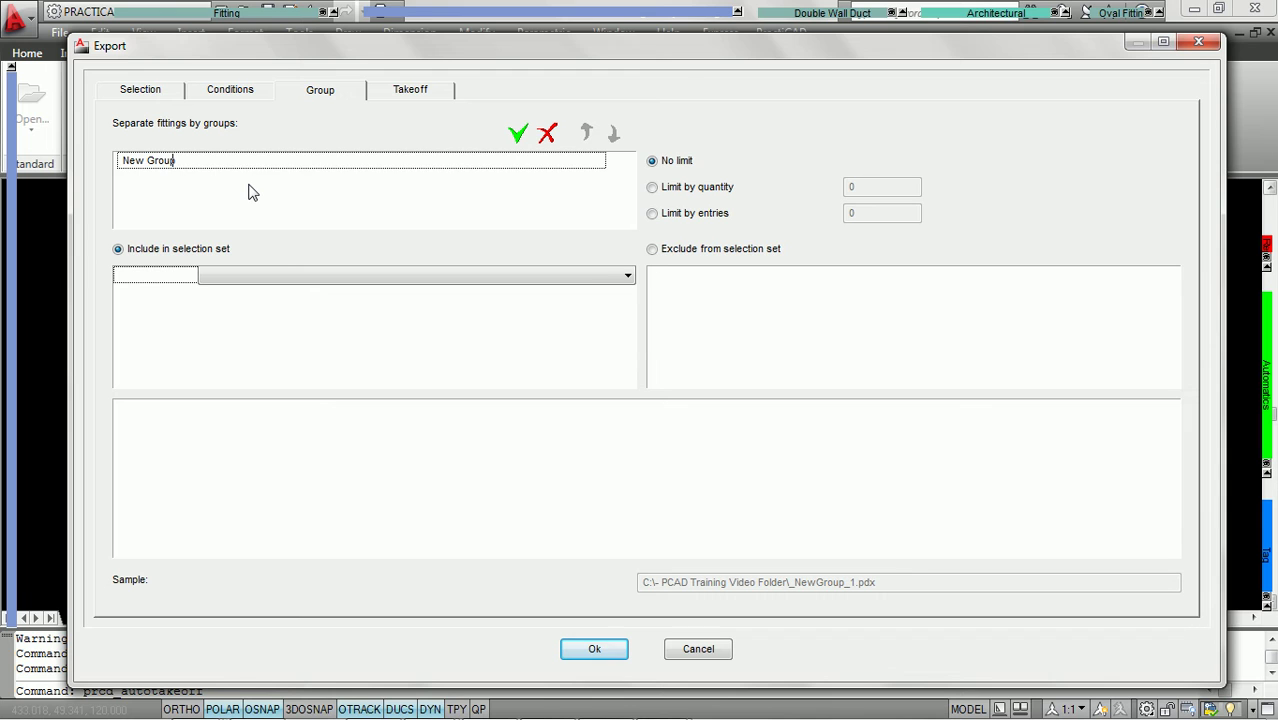
key(ctrl+a)
text(ORDER)
key(Return)
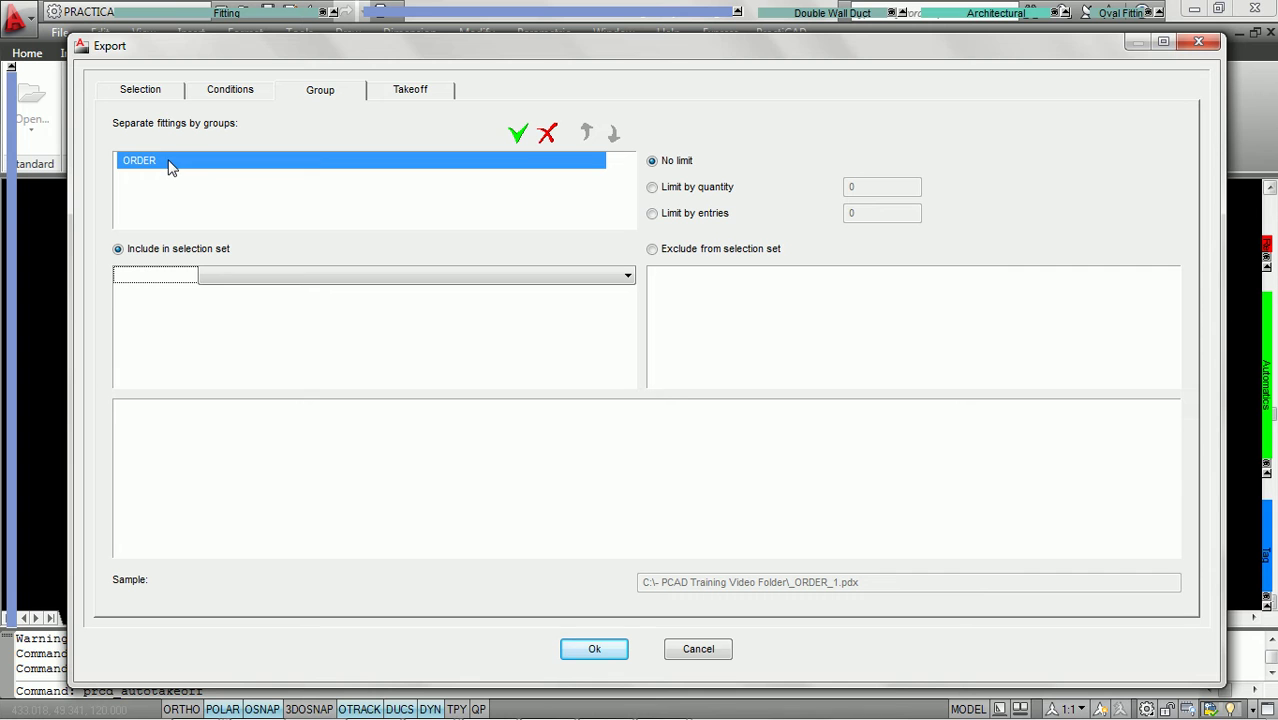
- Make ORDER include only fittings whose Fabrication is defined and equals Order
click(627, 277)
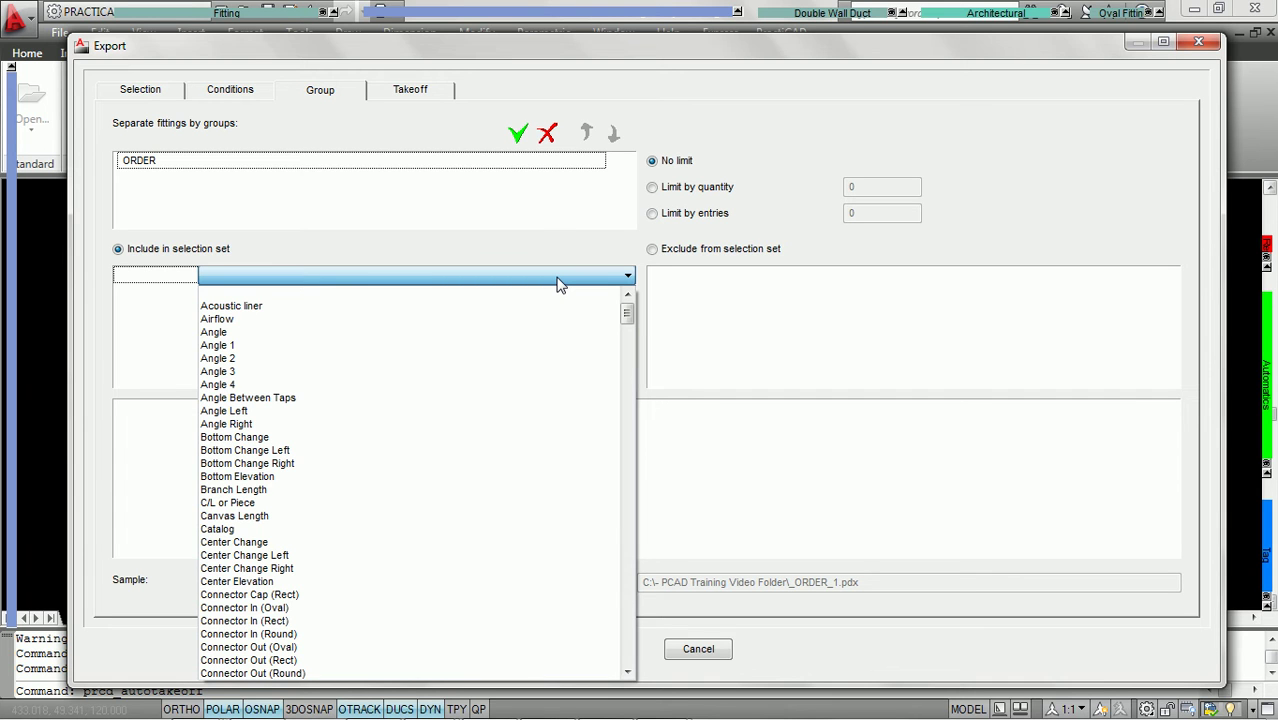
key(f)
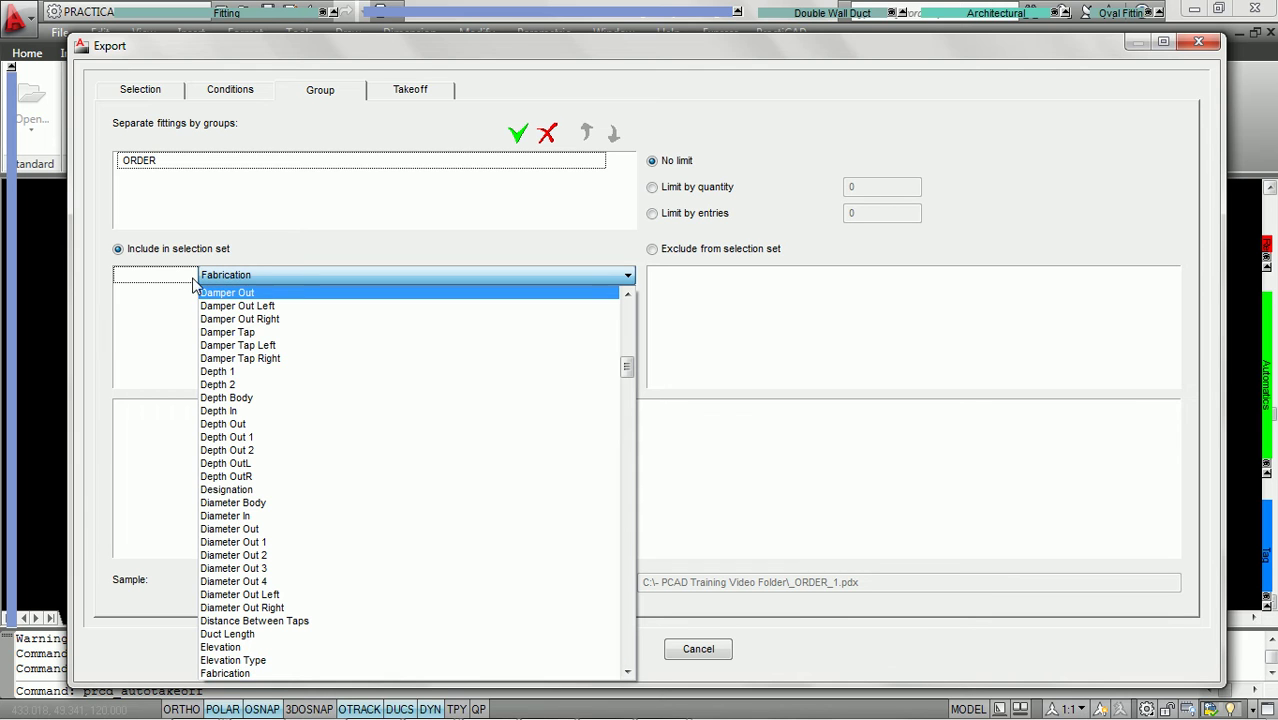
click(232, 274)
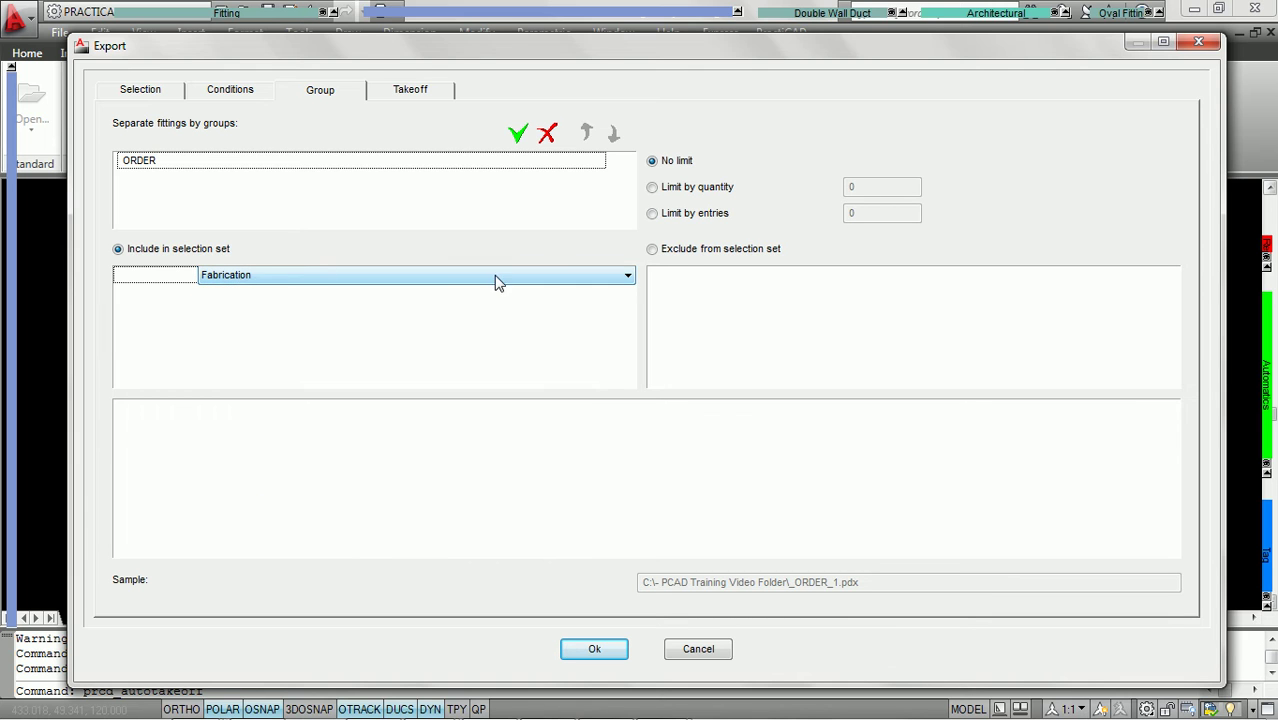
click(763, 287)
click(763, 287)
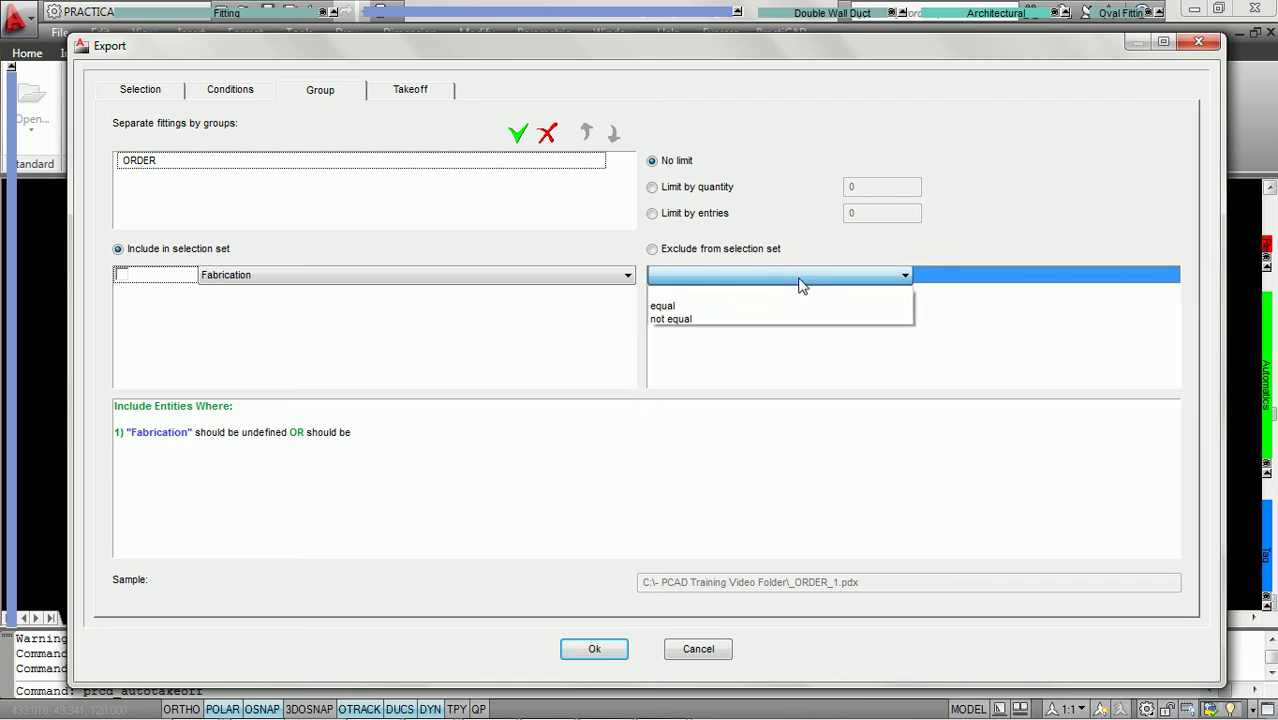
click(712, 302)
click(1104, 276)
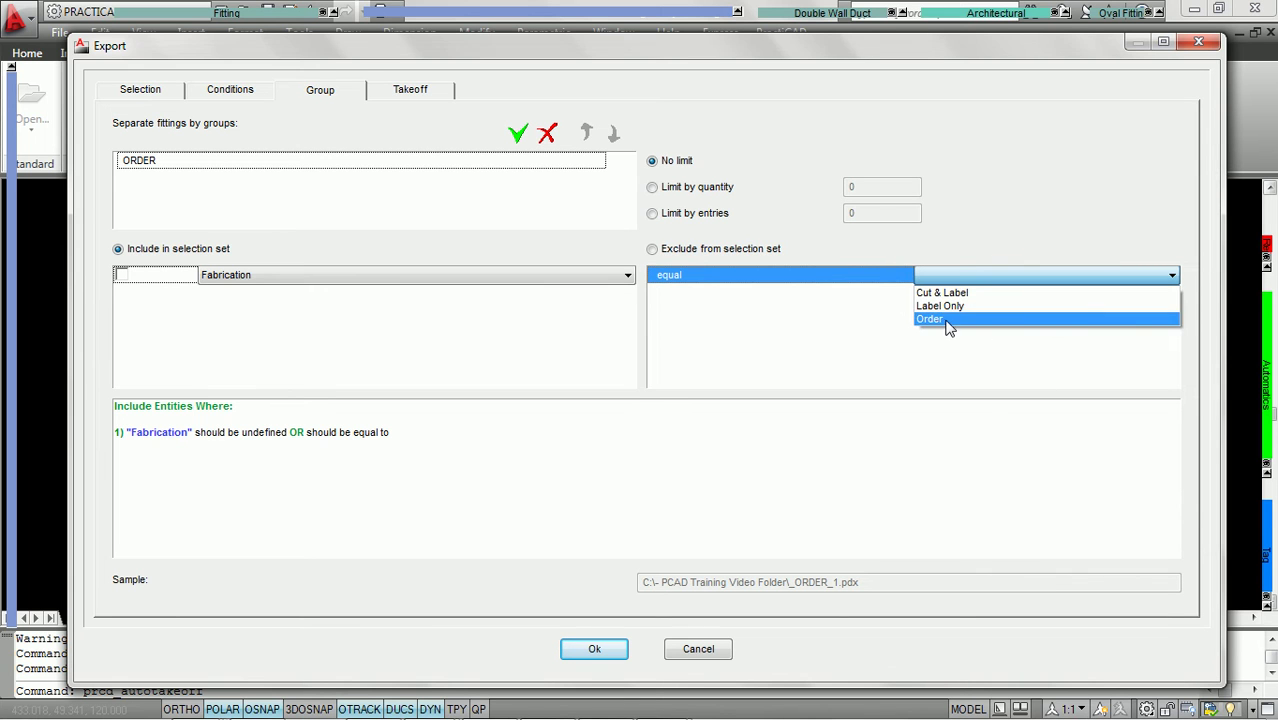
click(948, 320)
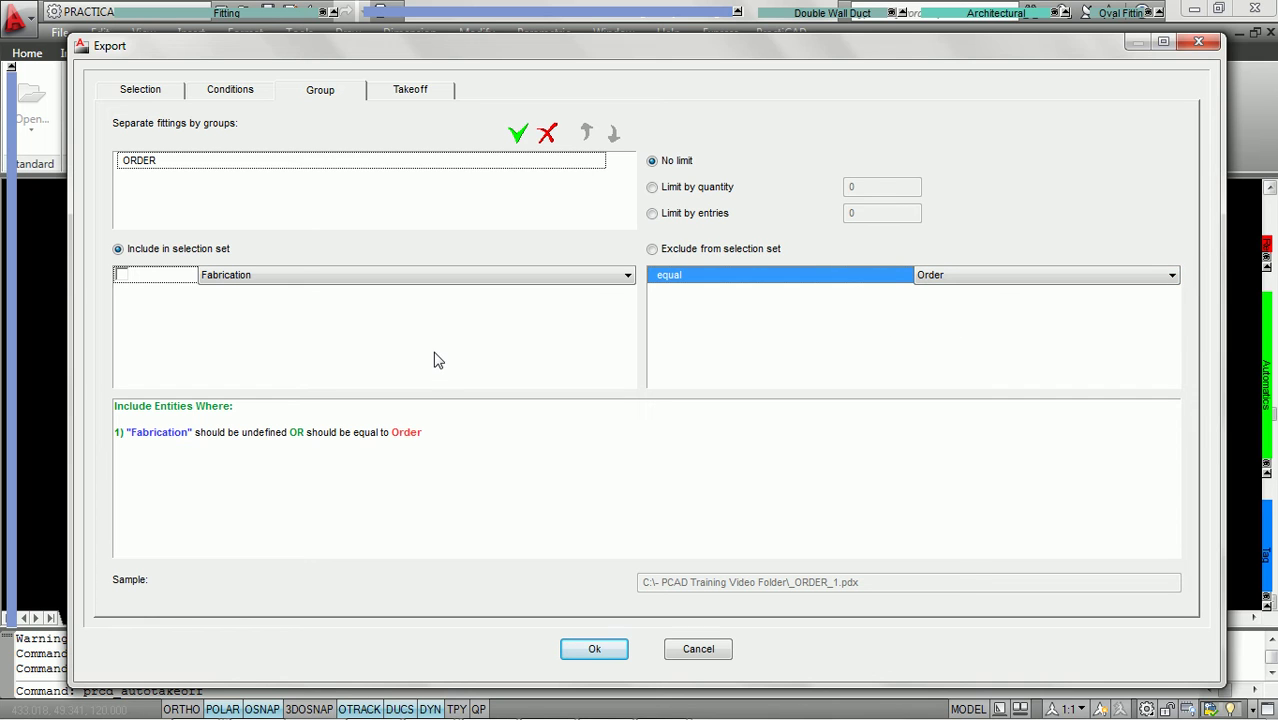
click(124, 277)
click(122, 275)
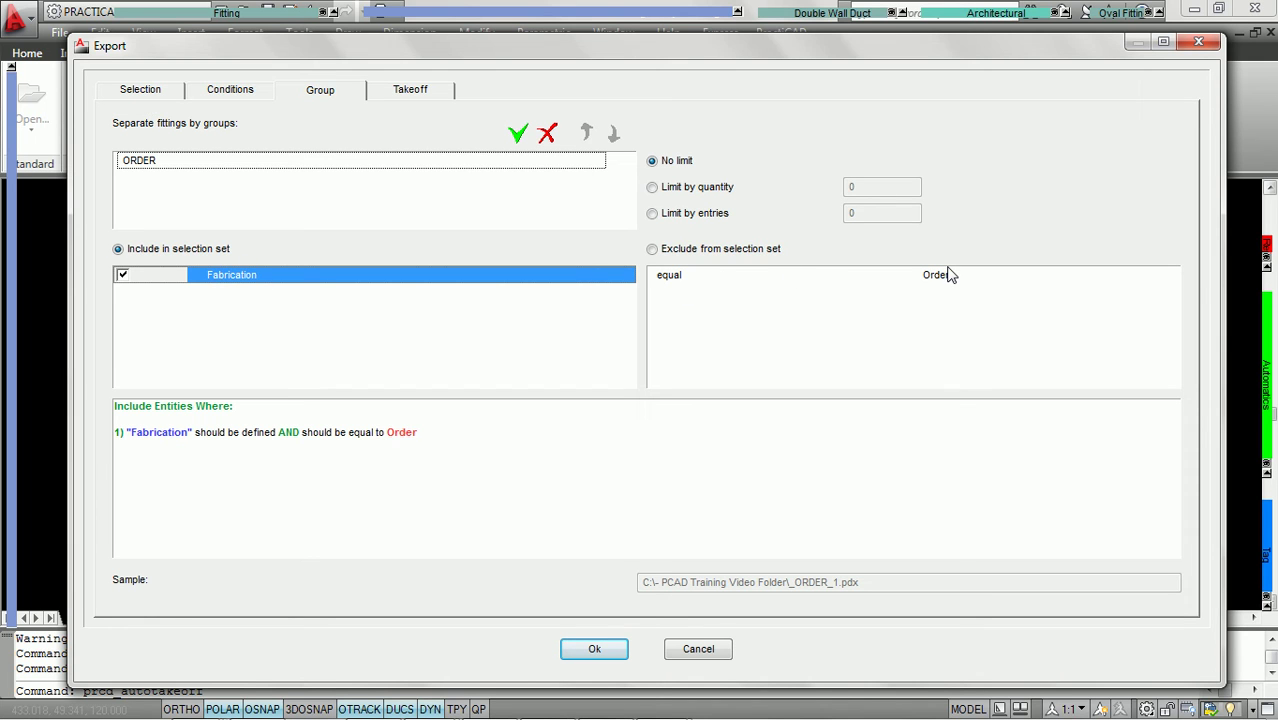
- Add a second export group named HP
click(518, 135)
text(HP)
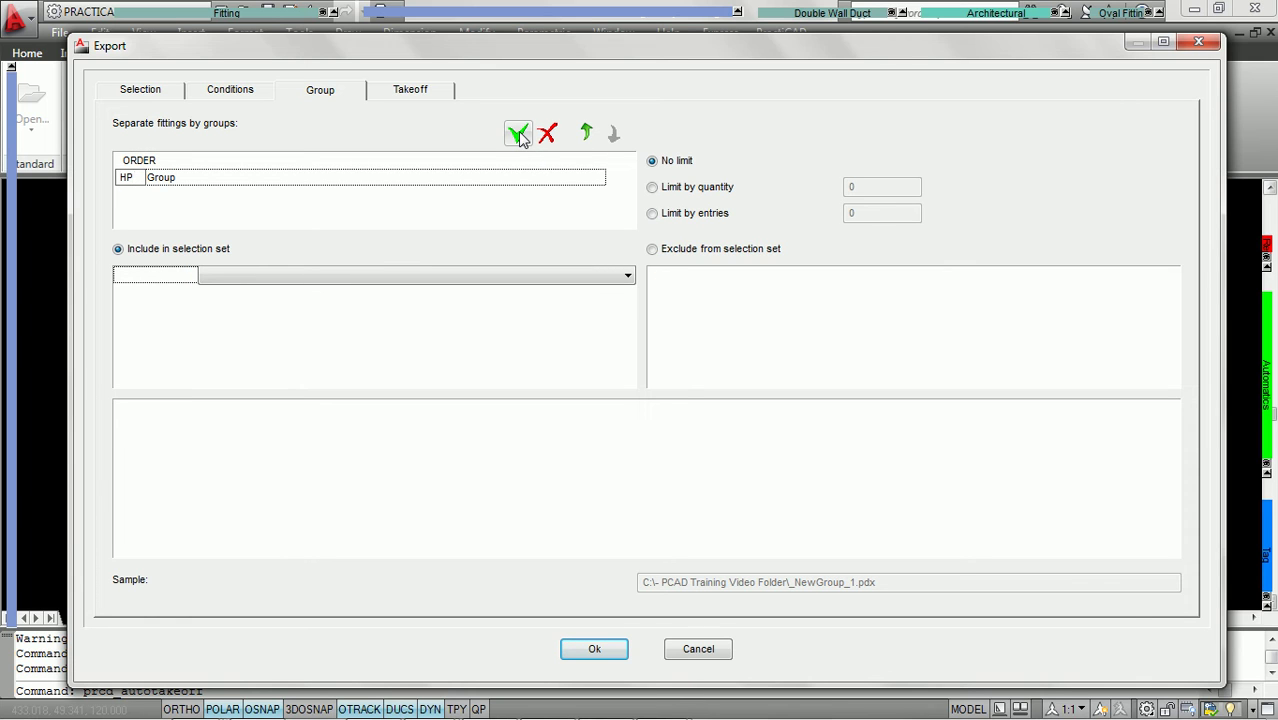
key(Return)
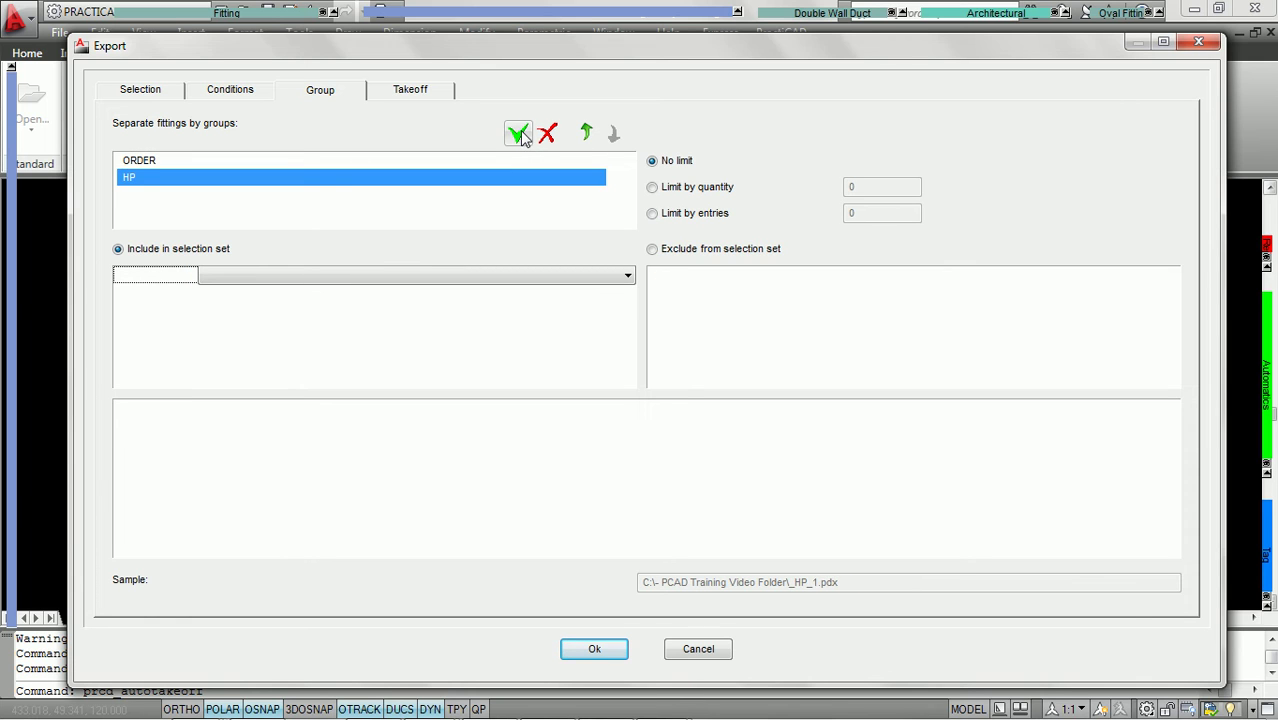
- Limit HP to fittings with Specification defined and equal to 6" WG, and add a third group
click(629, 279)
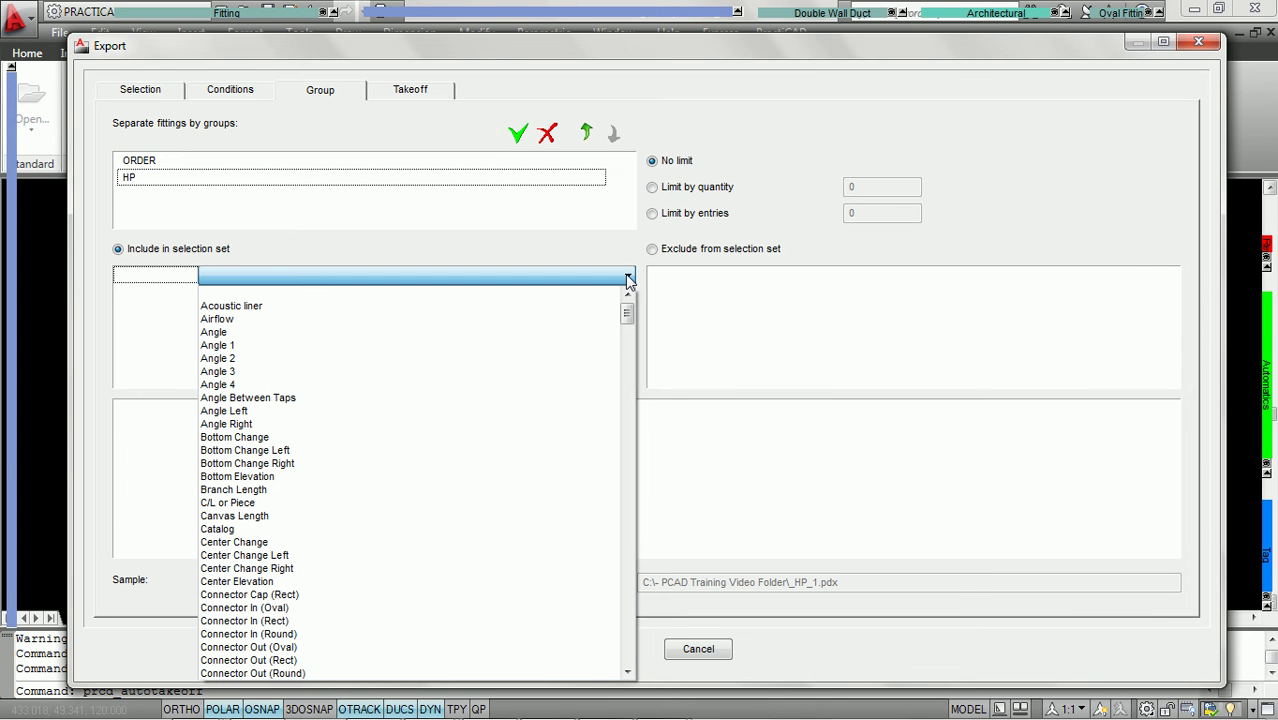
key(s)
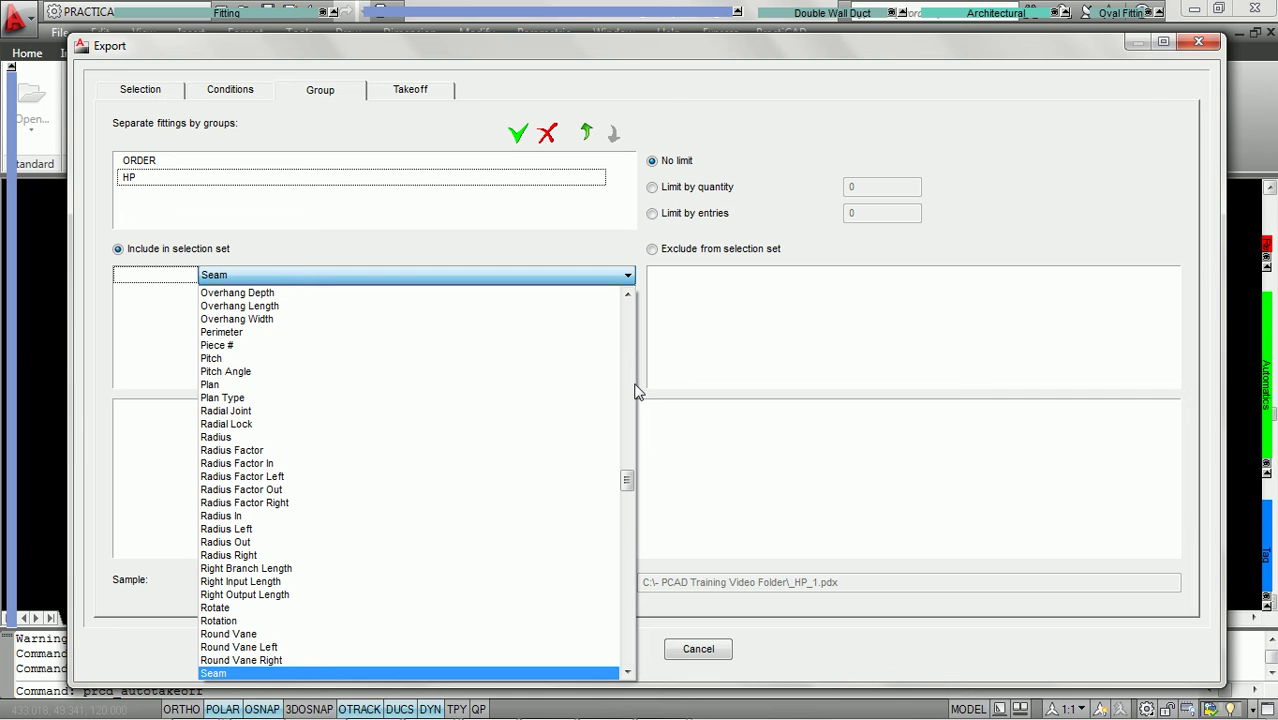
drag(629, 487, 626, 557)
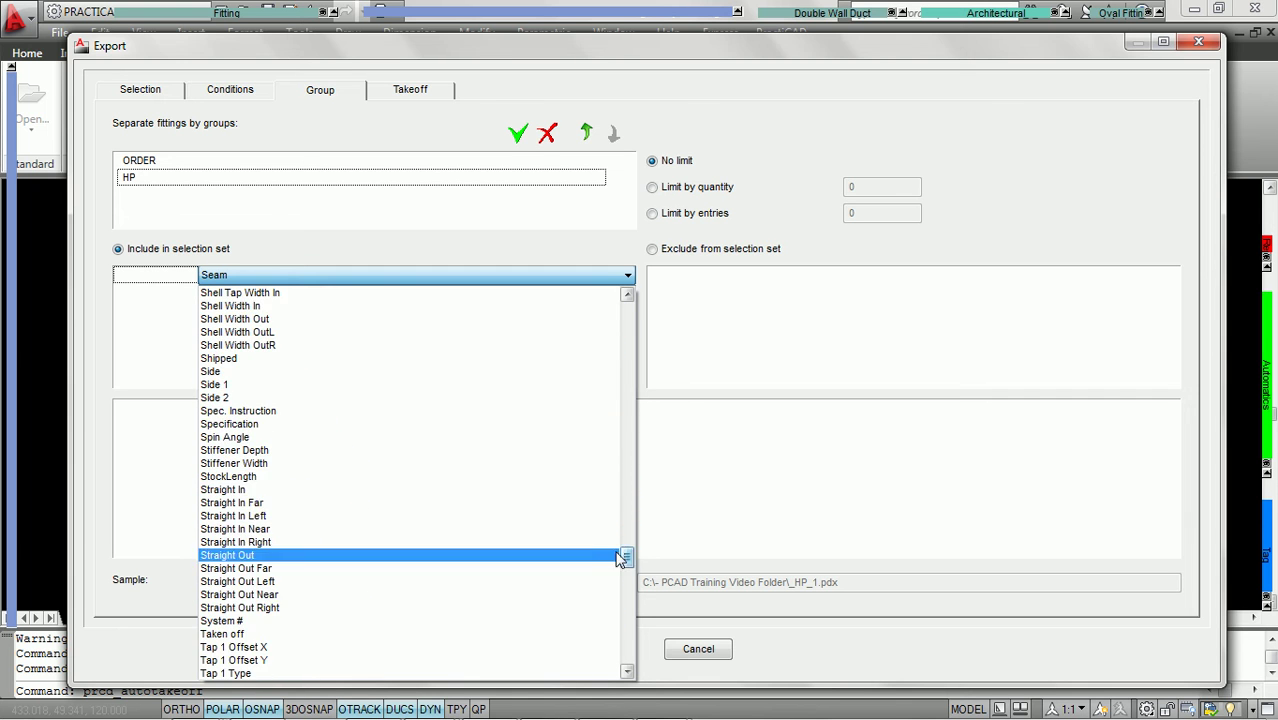
click(510, 430)
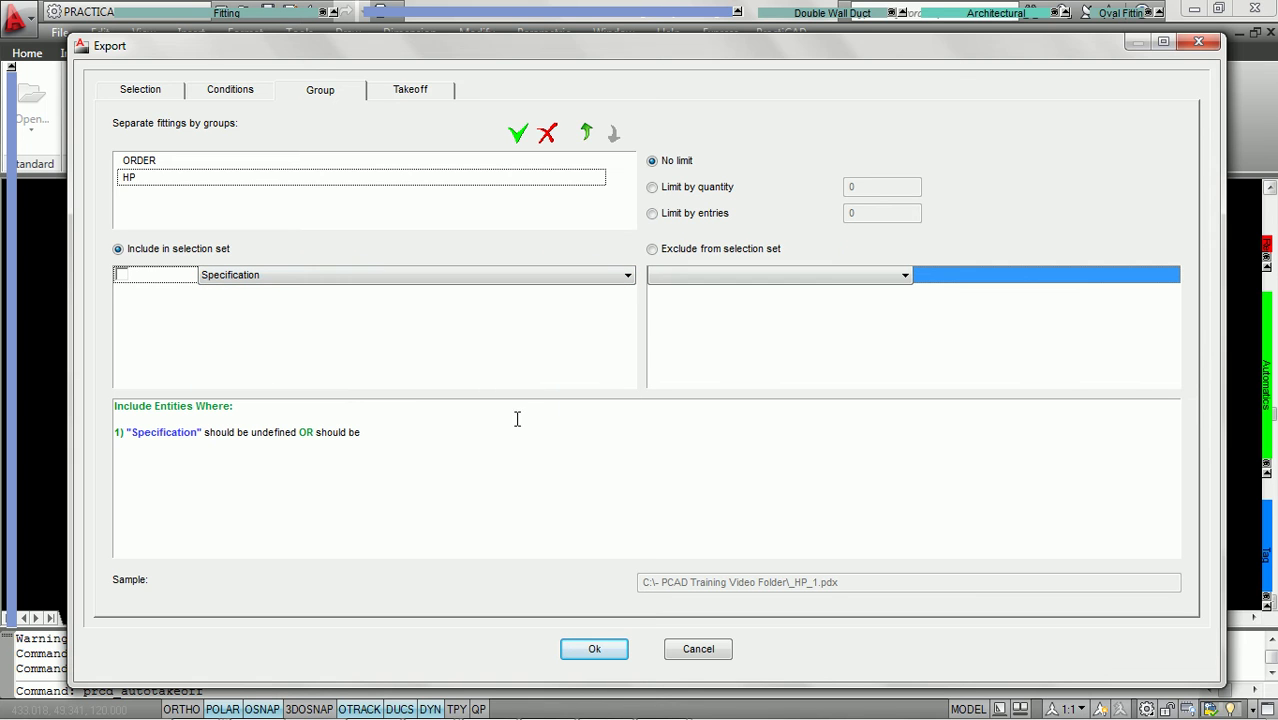
click(830, 276)
click(728, 310)
click(1072, 281)
click(922, 346)
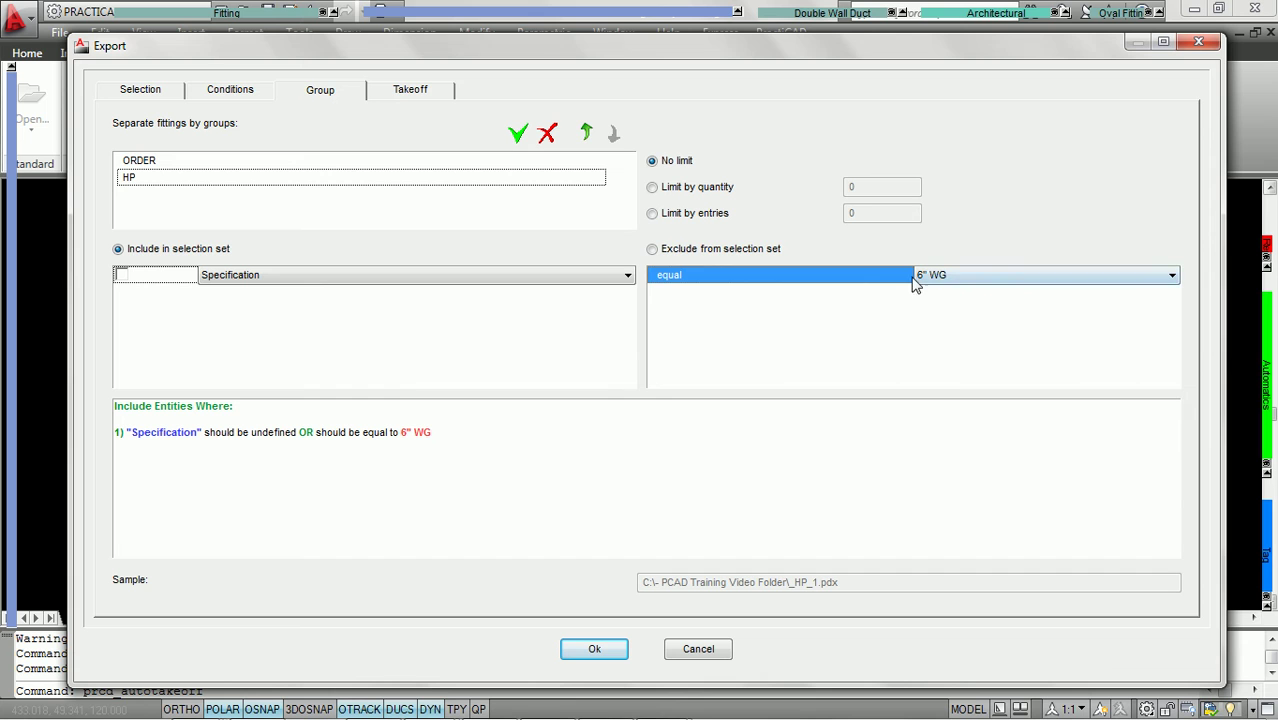
click(122, 277)
click(122, 276)
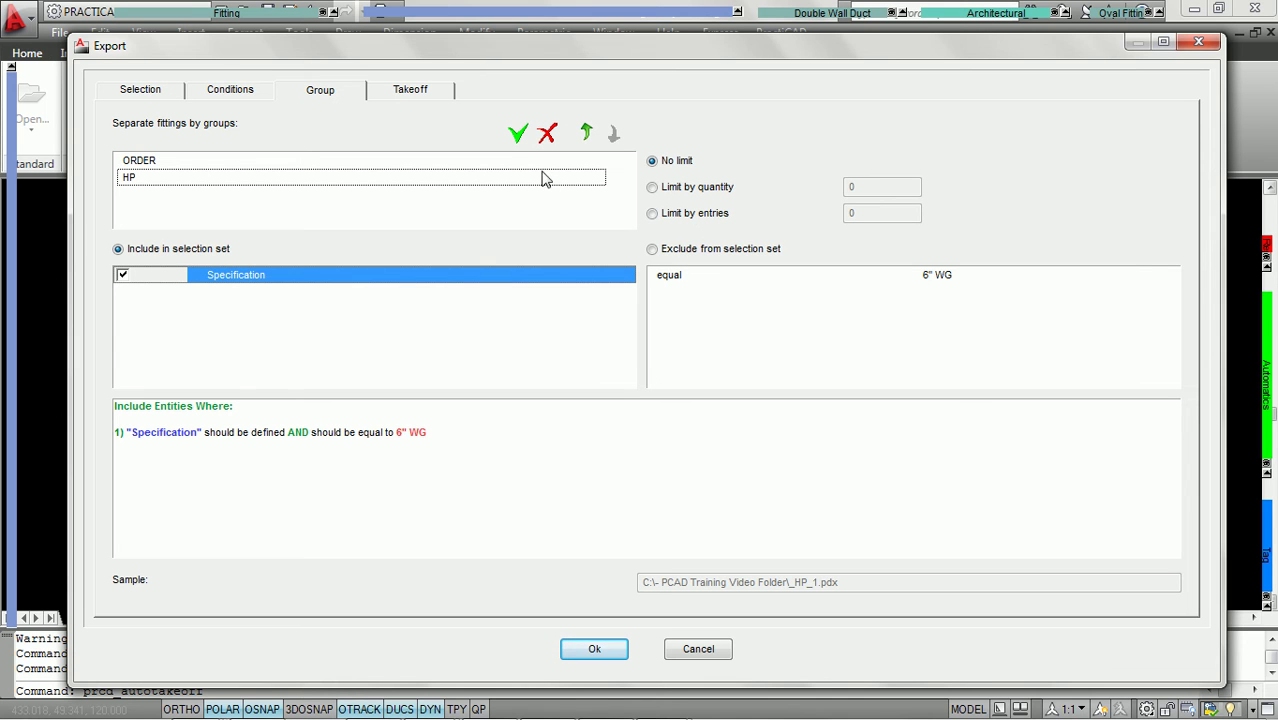
click(518, 135)
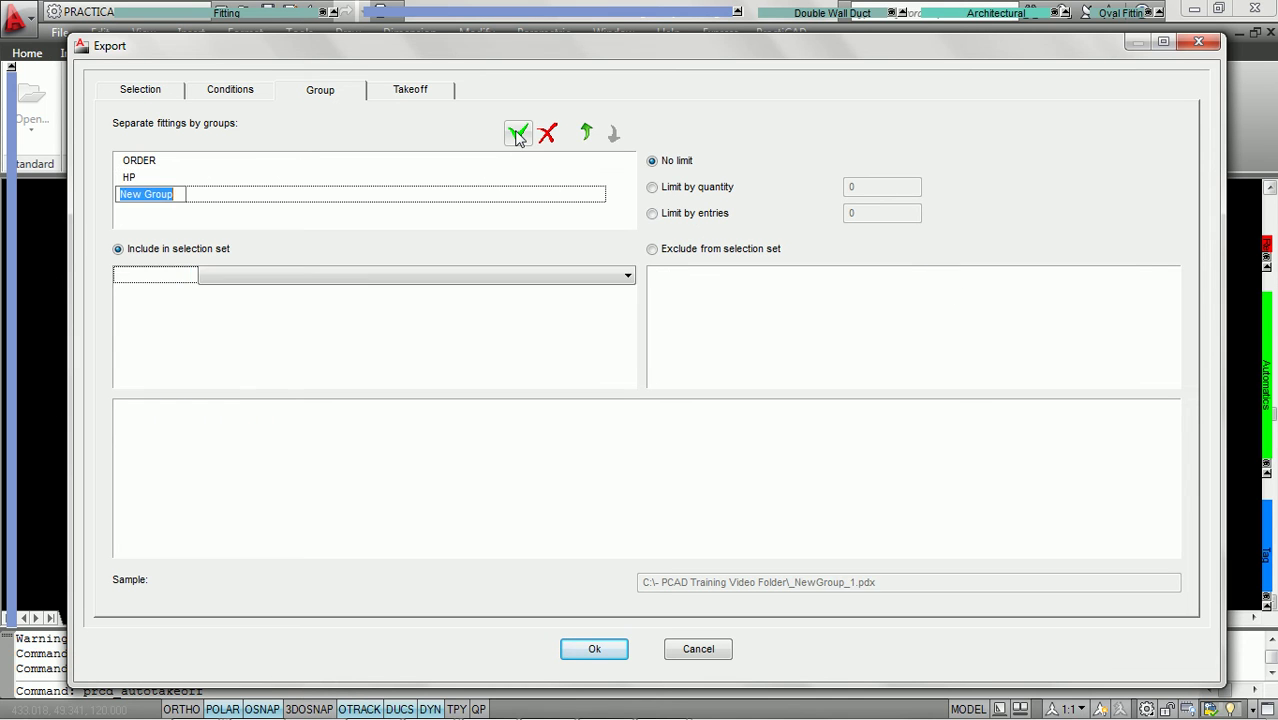
- Rename the new third group to LP
click(455, 193)
text(LP)
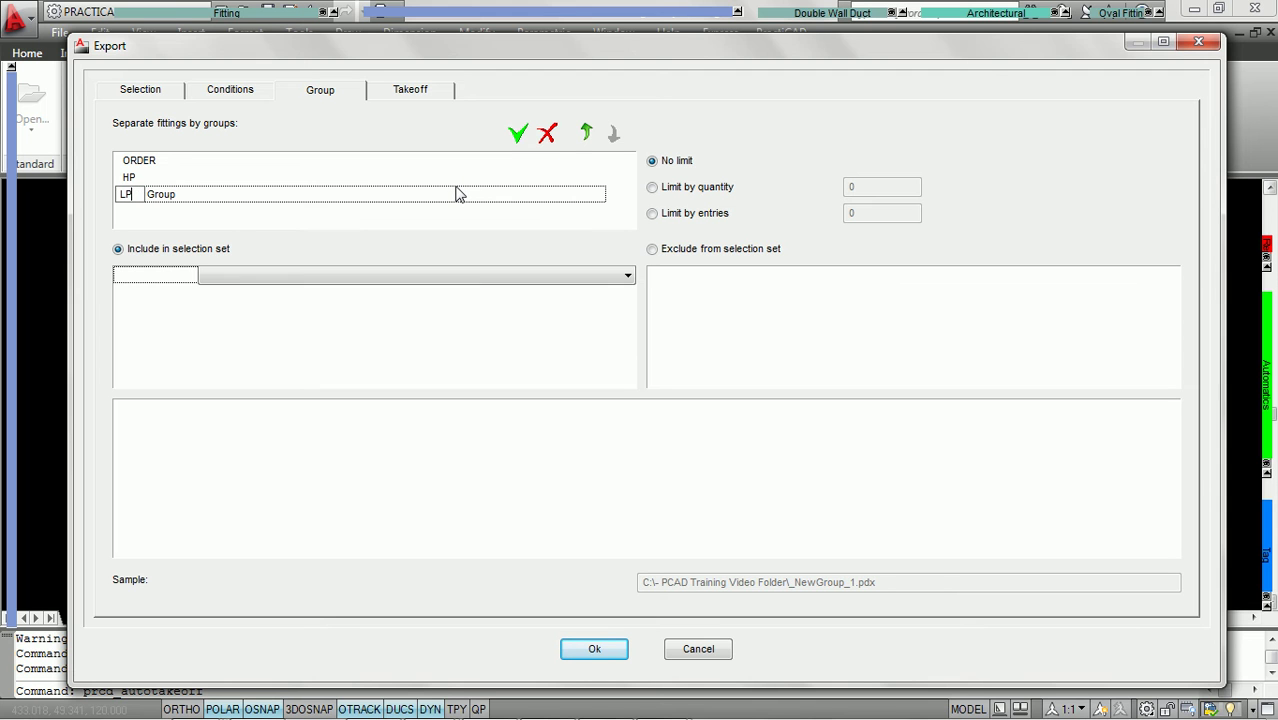
key(Return)
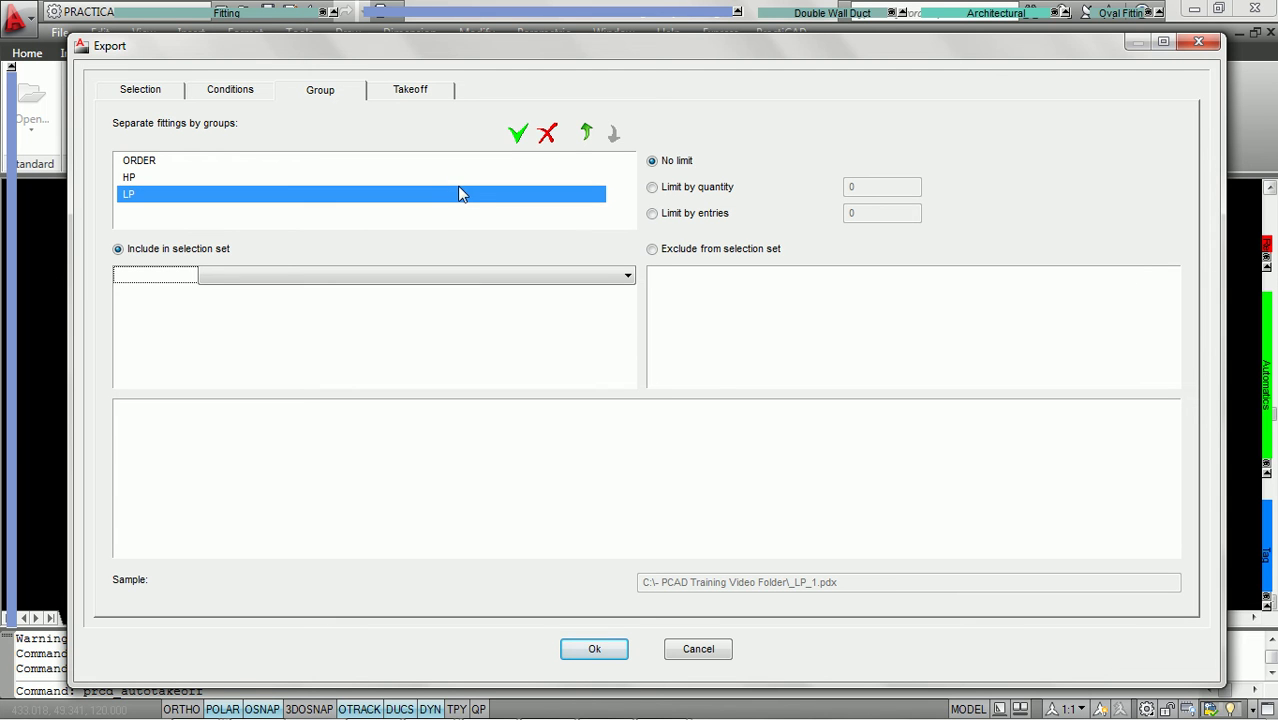
- Make LP include only fittings with Specification defined and equal to 2" WG
click(627, 277)
key(s)
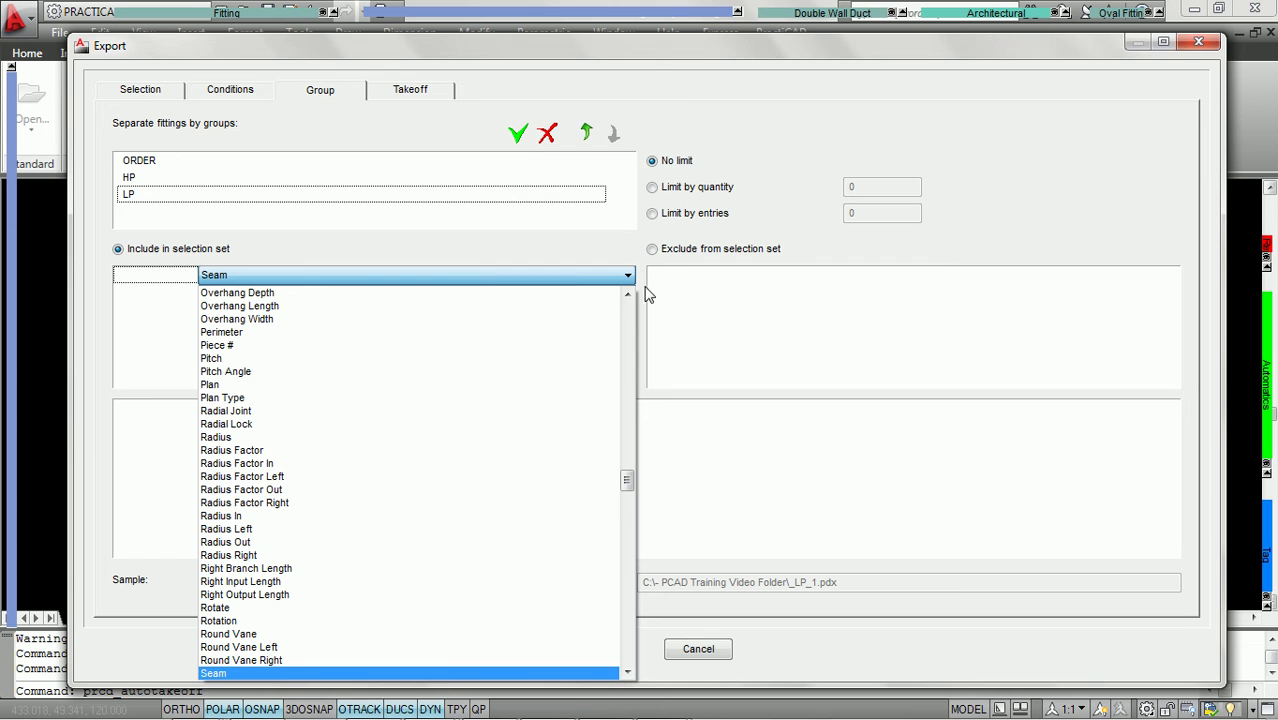
scroll(632, 490, down, 4)
drag(632, 490, 618, 558)
click(519, 384)
click(740, 275)
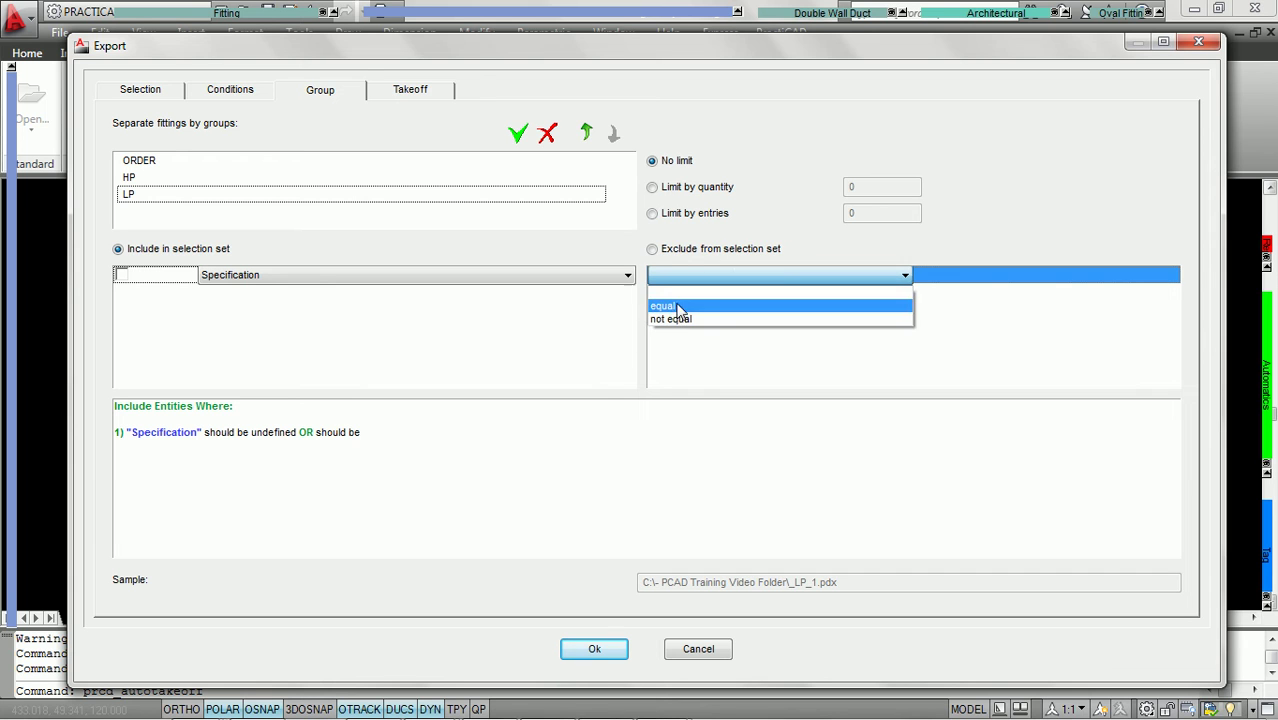
click(747, 301)
click(1166, 276)
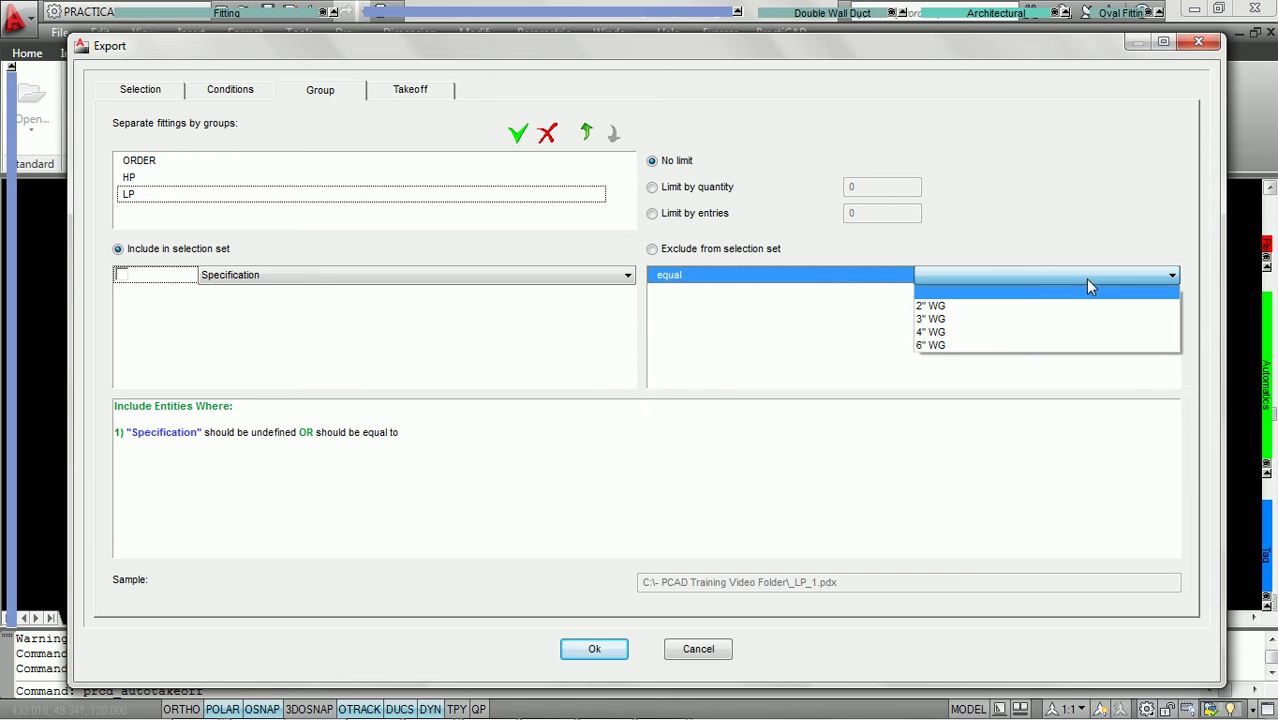
click(1021, 300)
click(121, 275)
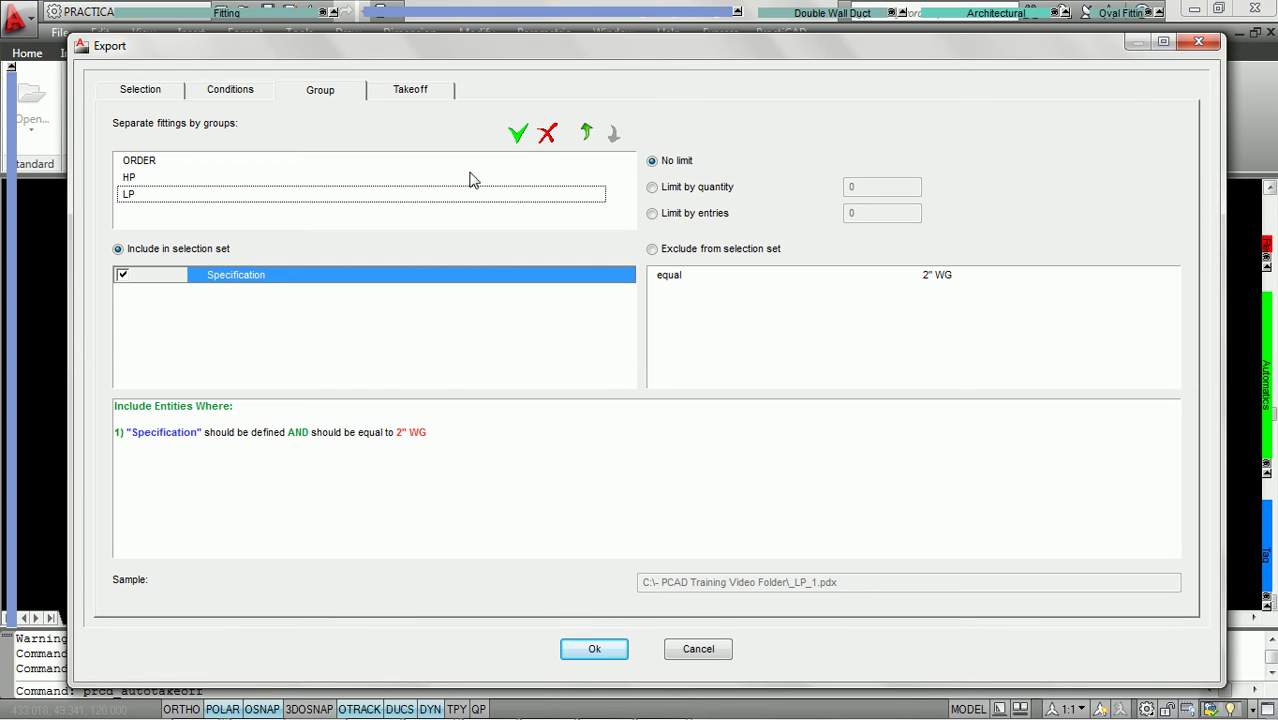
- Keep the groups ordered ORDER, HP, LP, review each group's criteria, and accept the grouping
click(586, 135)
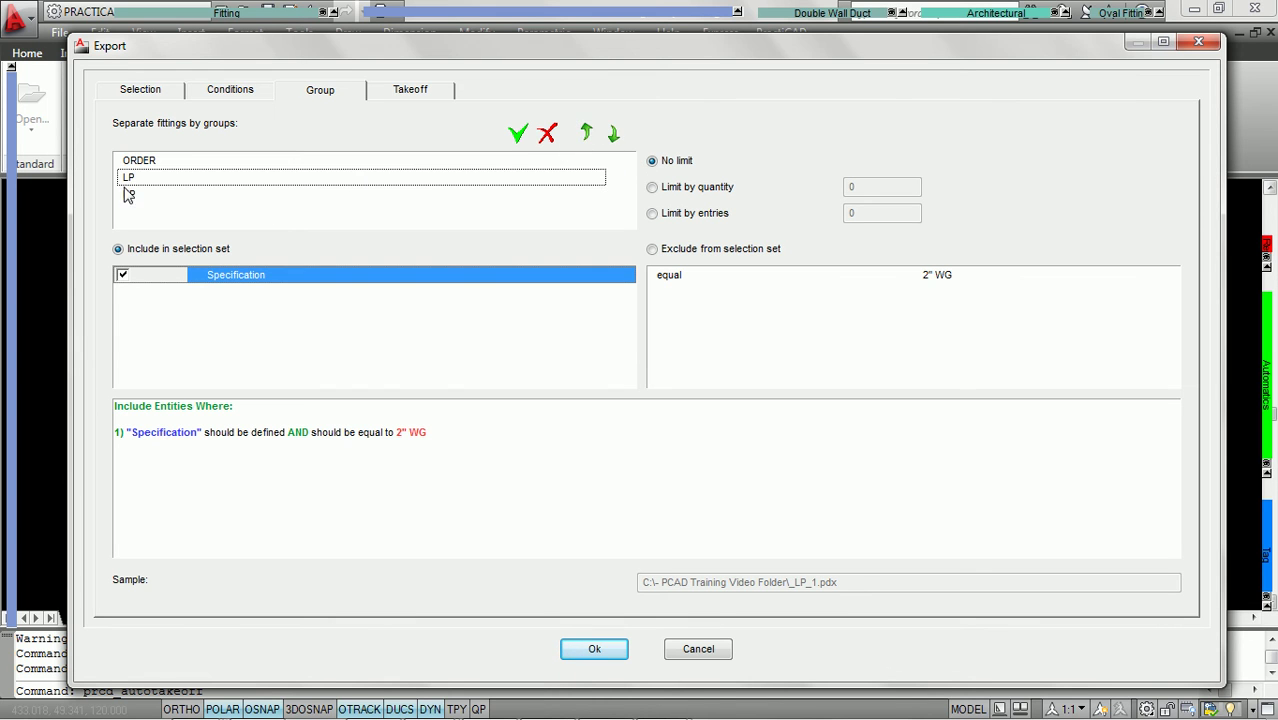
click(613, 134)
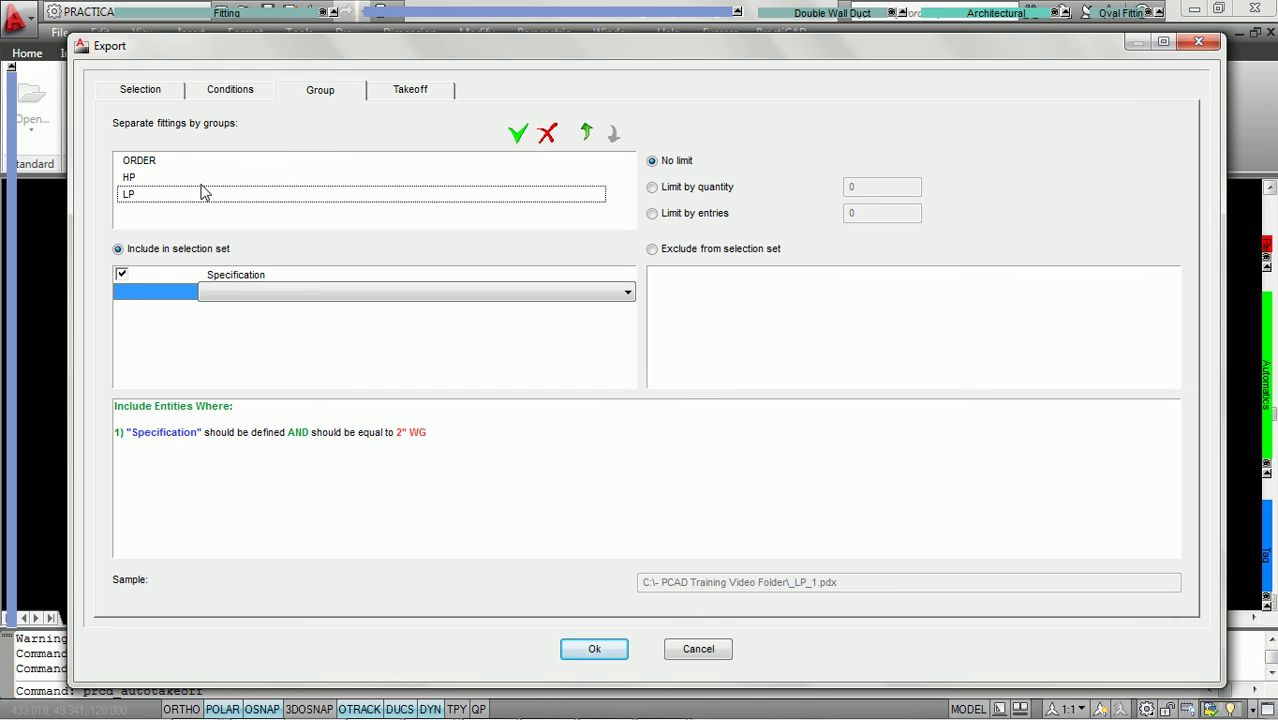
click(139, 162)
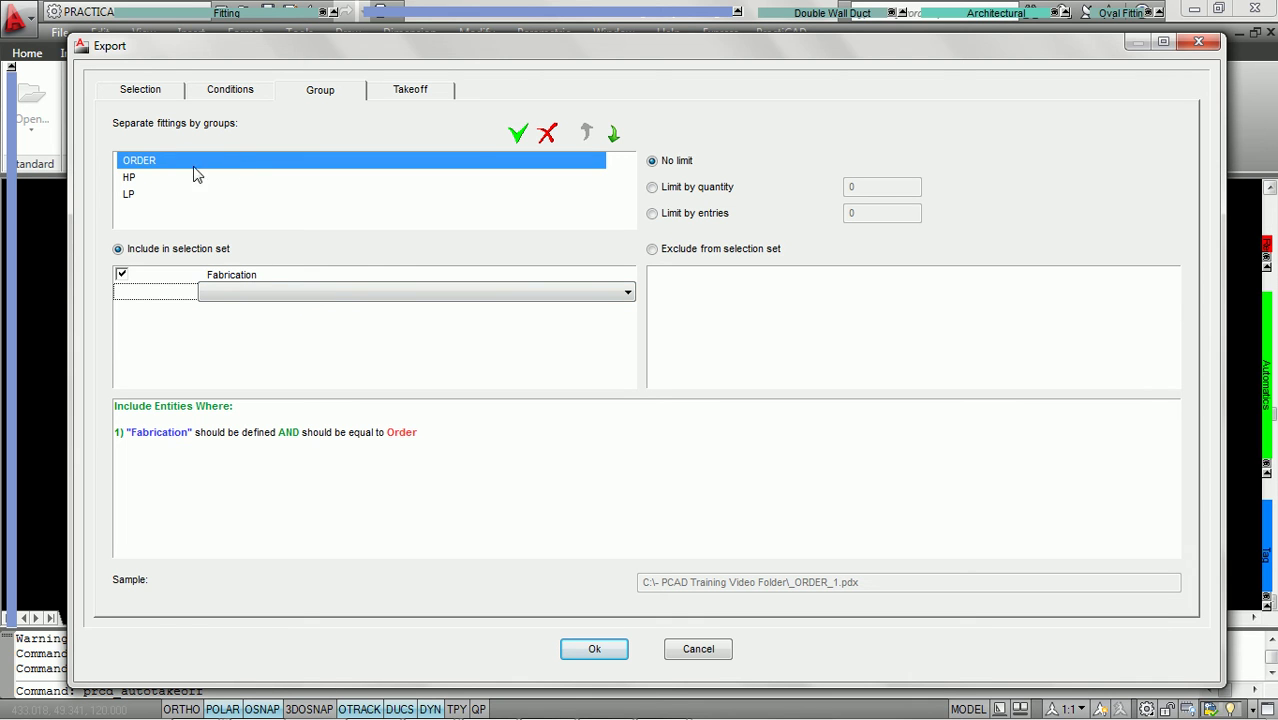
click(130, 180)
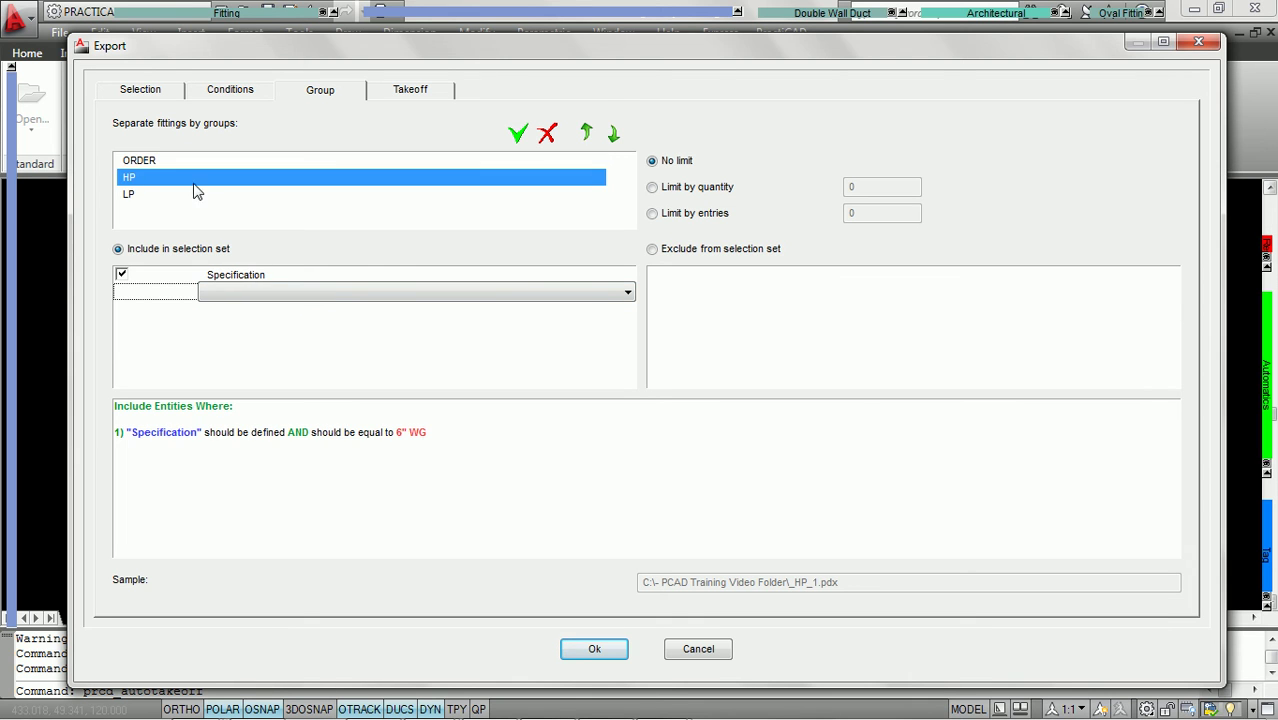
click(257, 276)
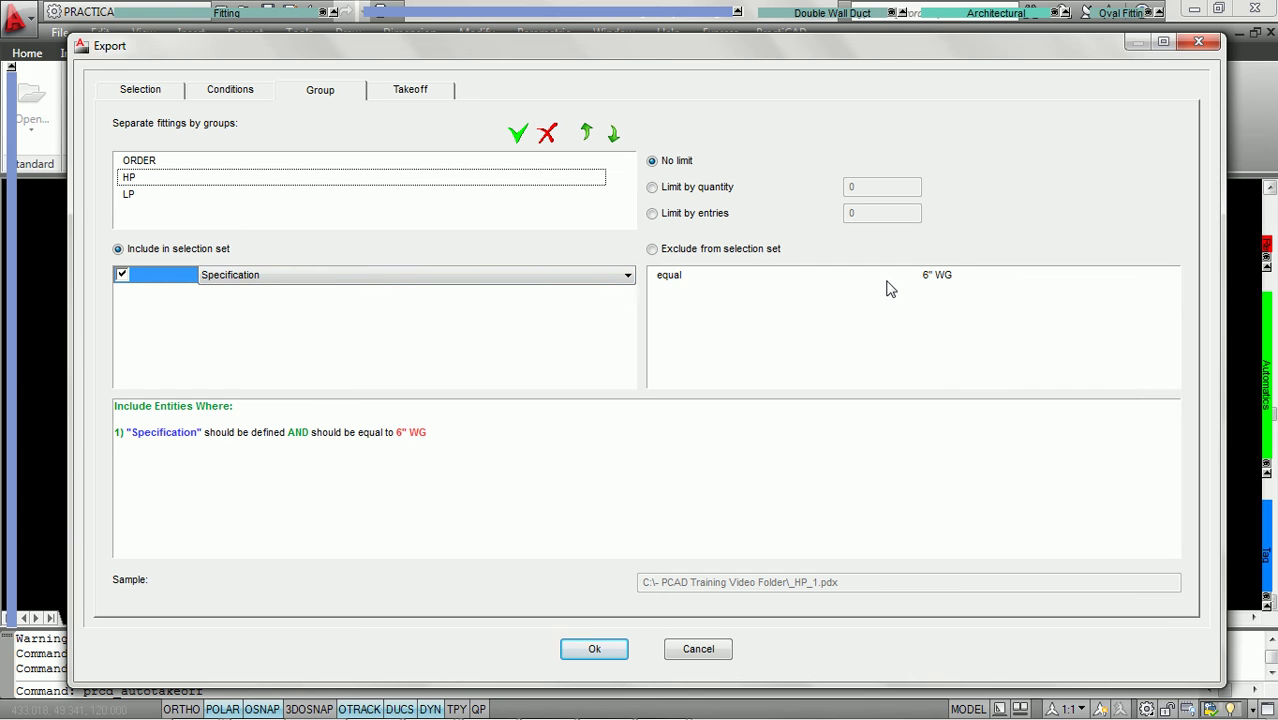
click(128, 194)
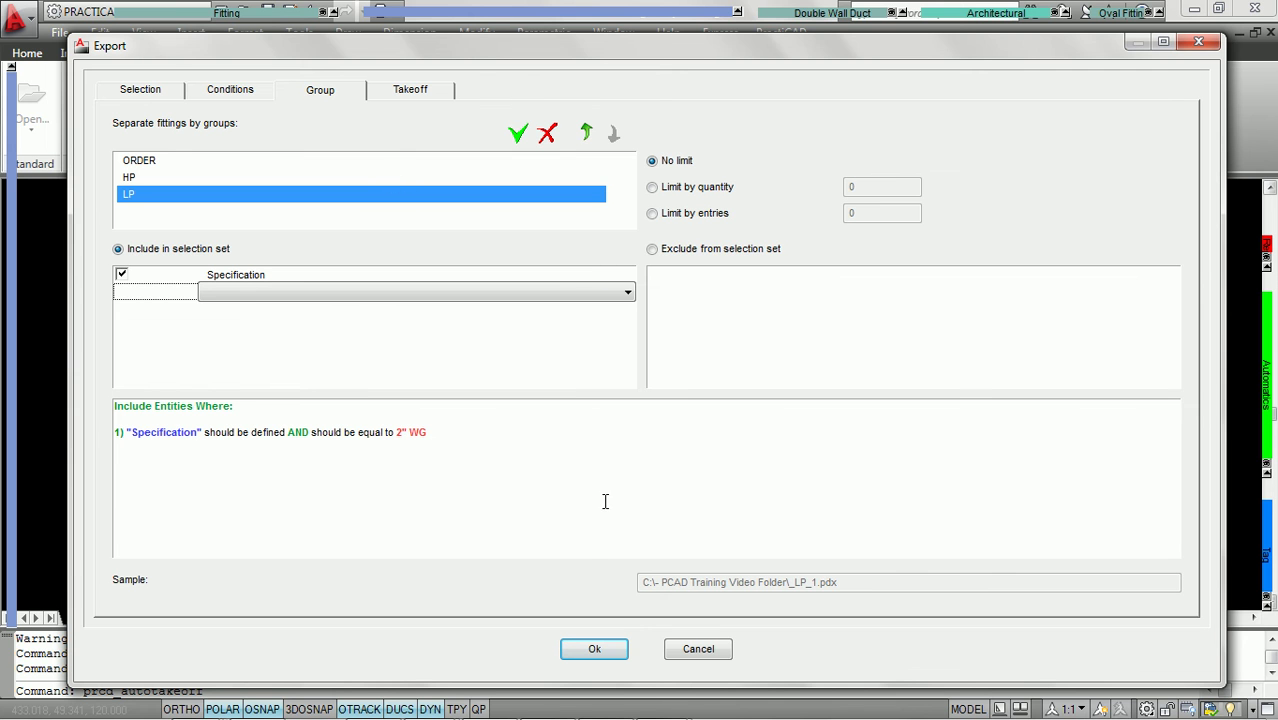
click(603, 653)
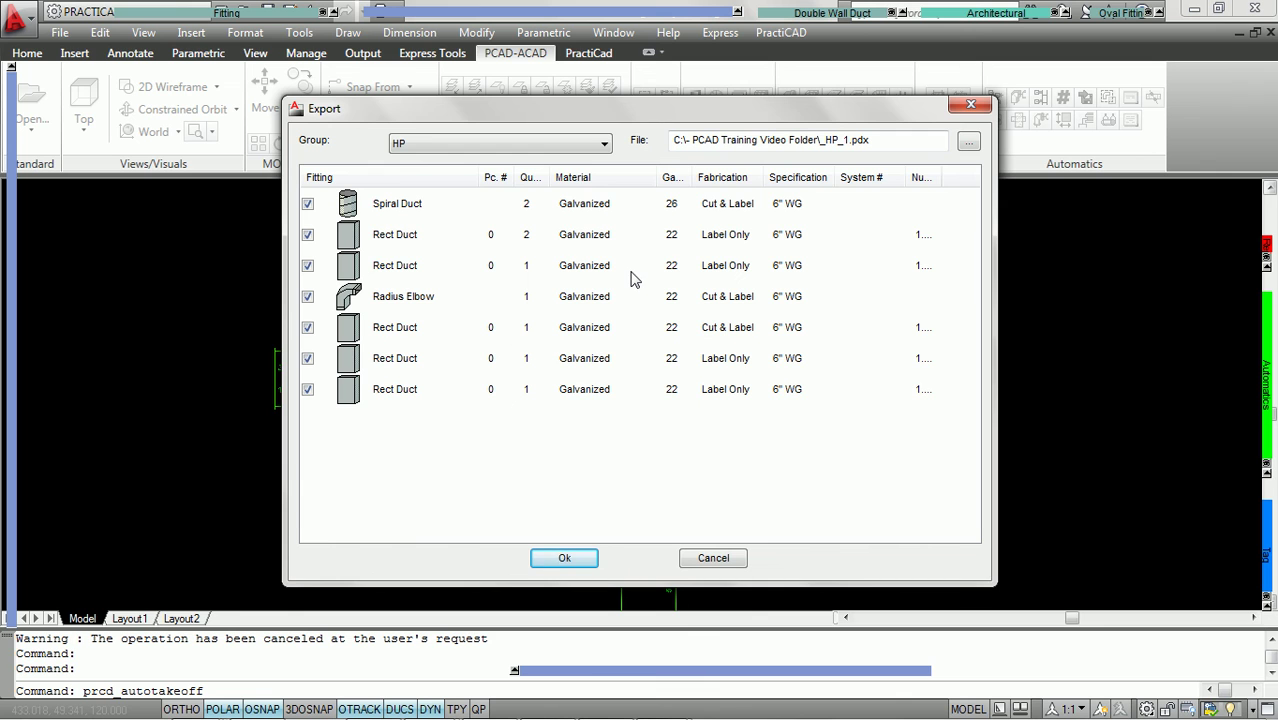
- Preview the ORDER and LP groups' fittings, then save the groups as _HP_1, _LP_1 and _ORDER_1 takeoffs
click(605, 145)
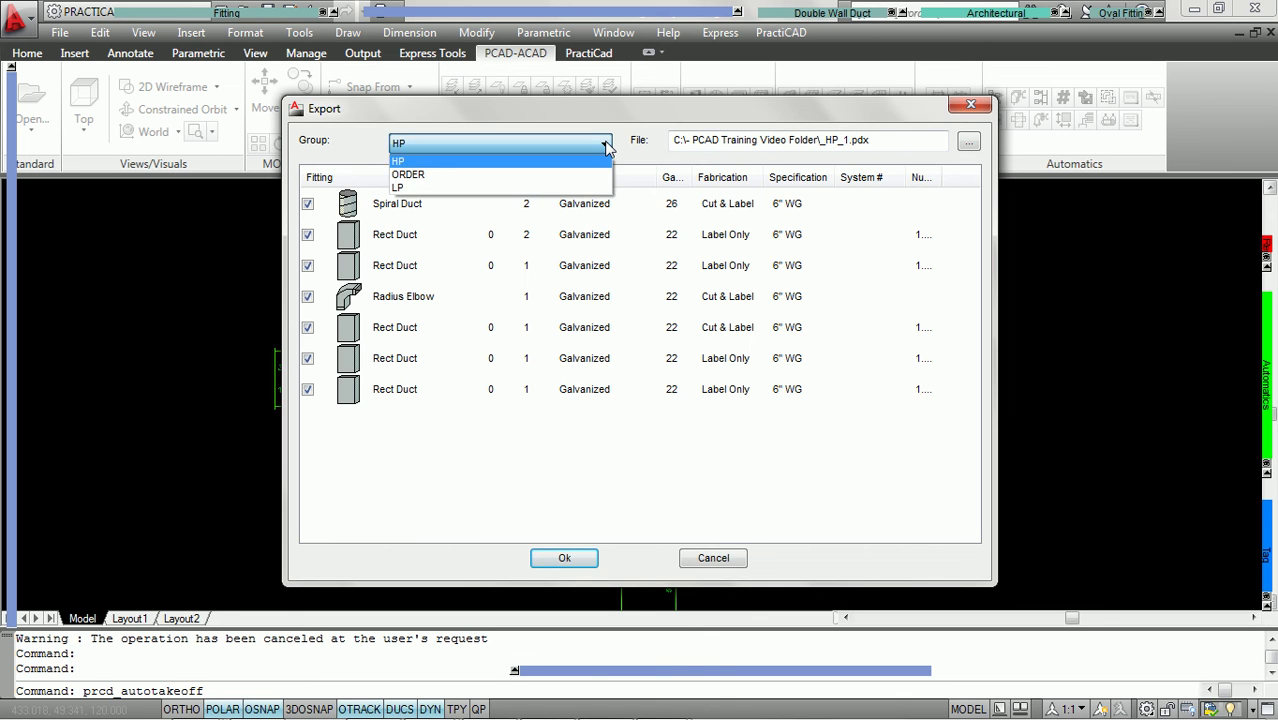
click(412, 175)
click(457, 145)
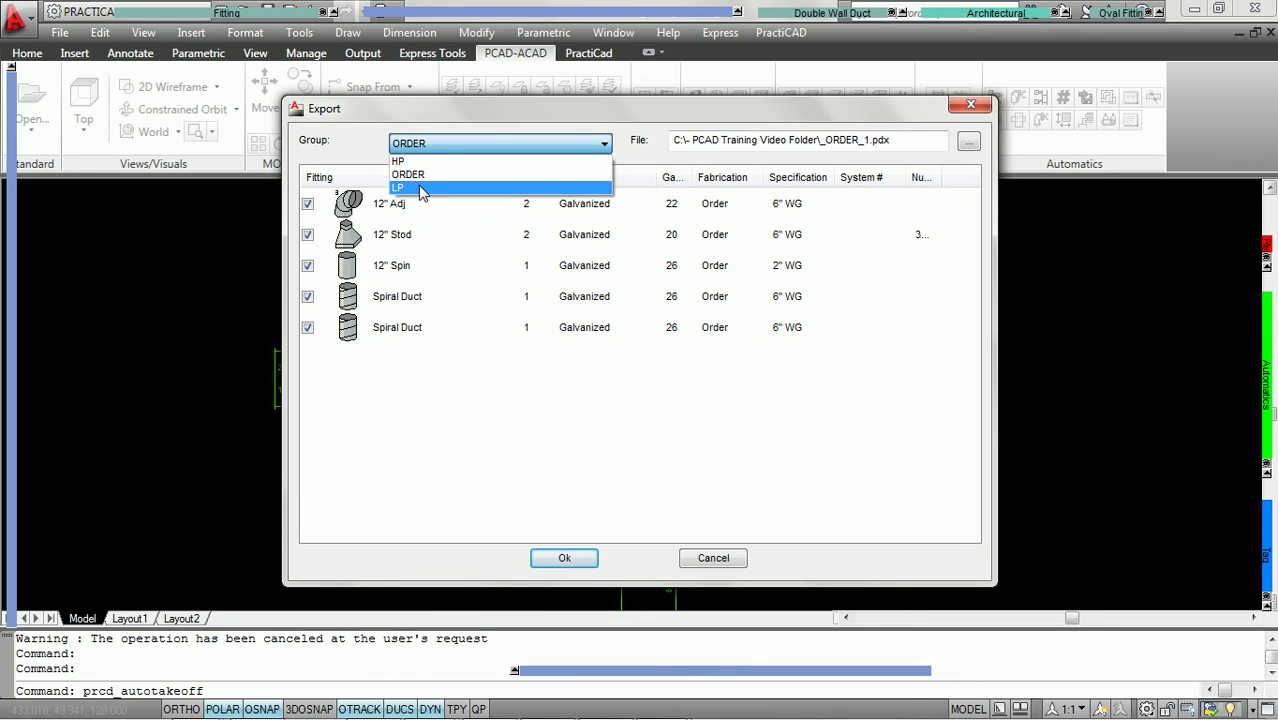
click(418, 190)
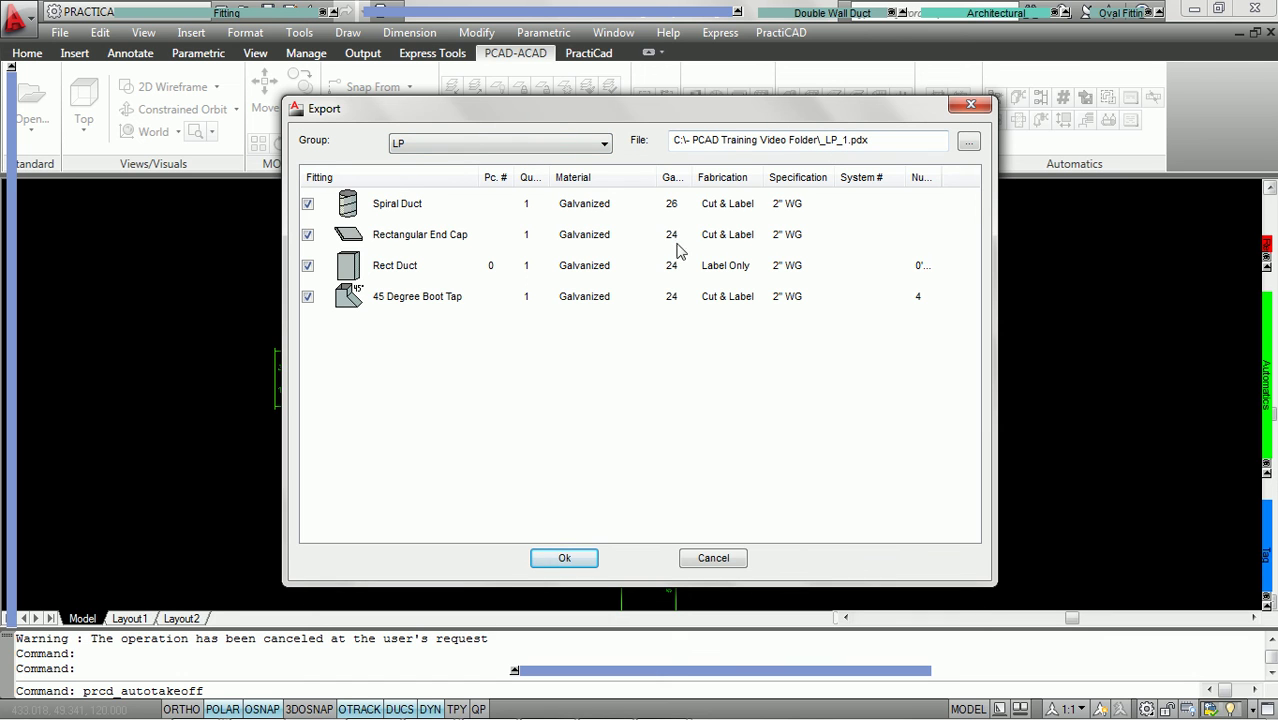
click(563, 557)
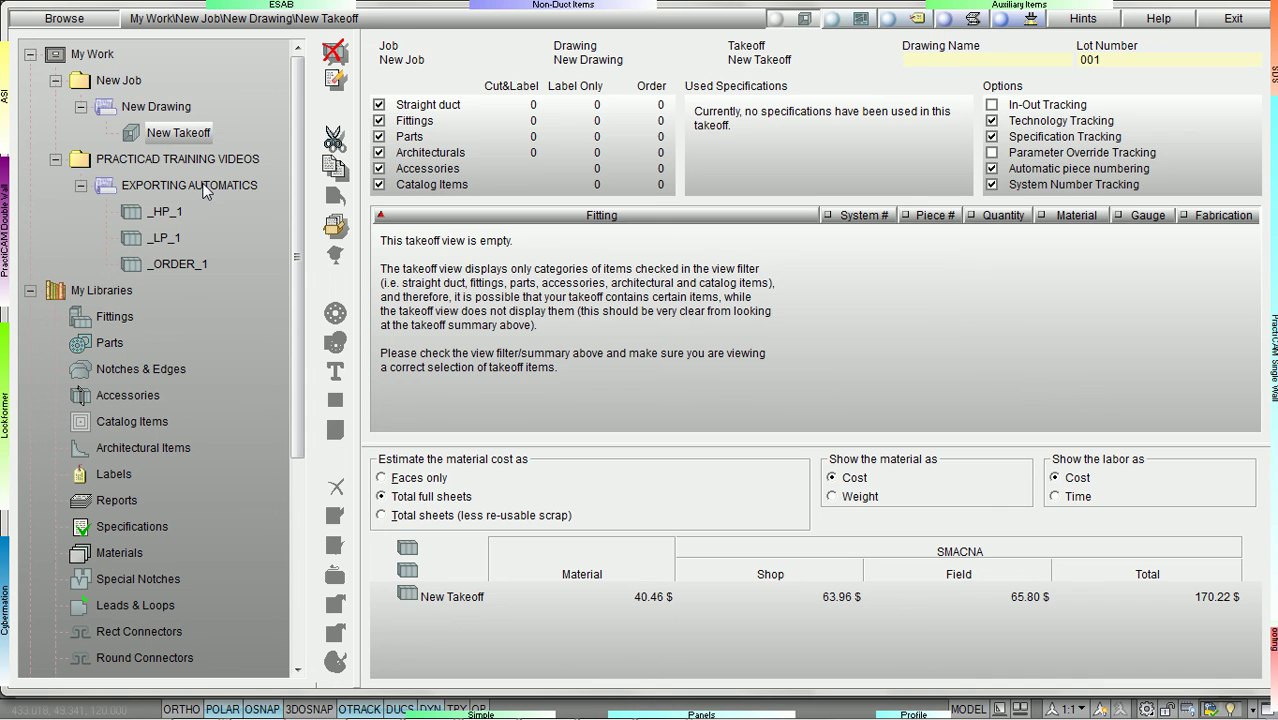
- Inspect the _HP_1, _LP_1 and _ORDER_1 takeoffs in turn, then return to the duct drawing
double_click(162, 212)
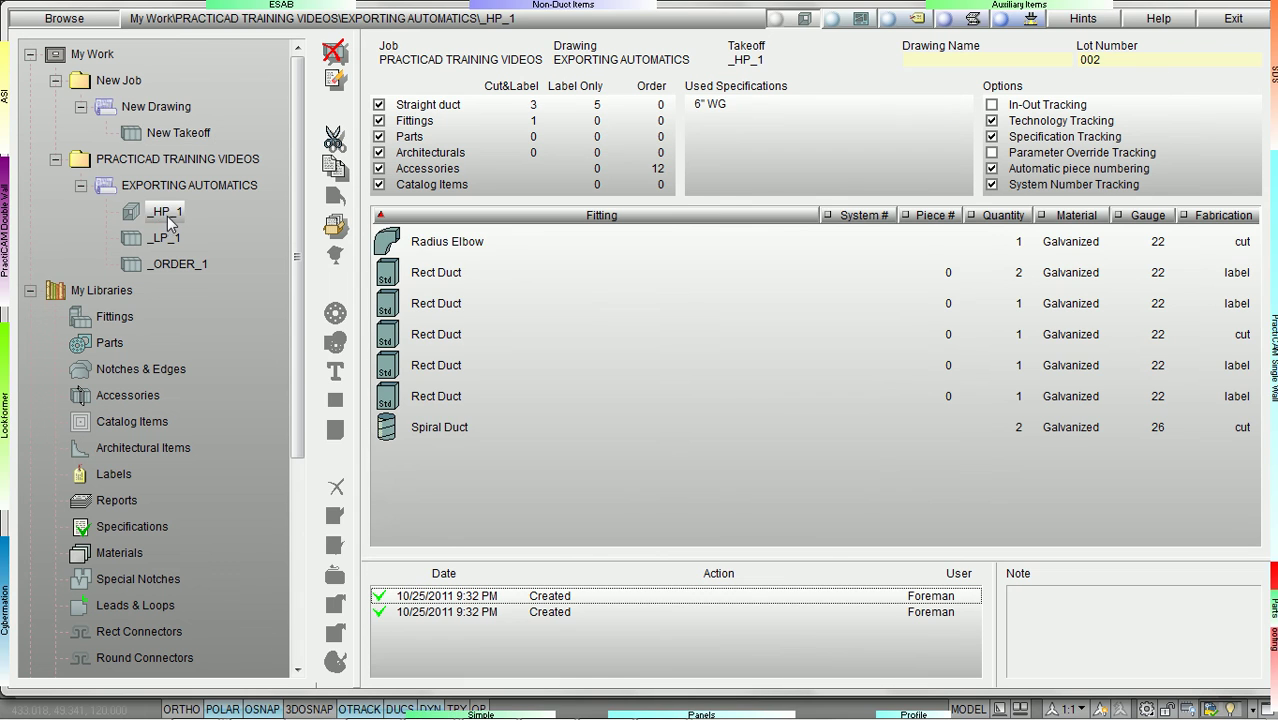
click(164, 238)
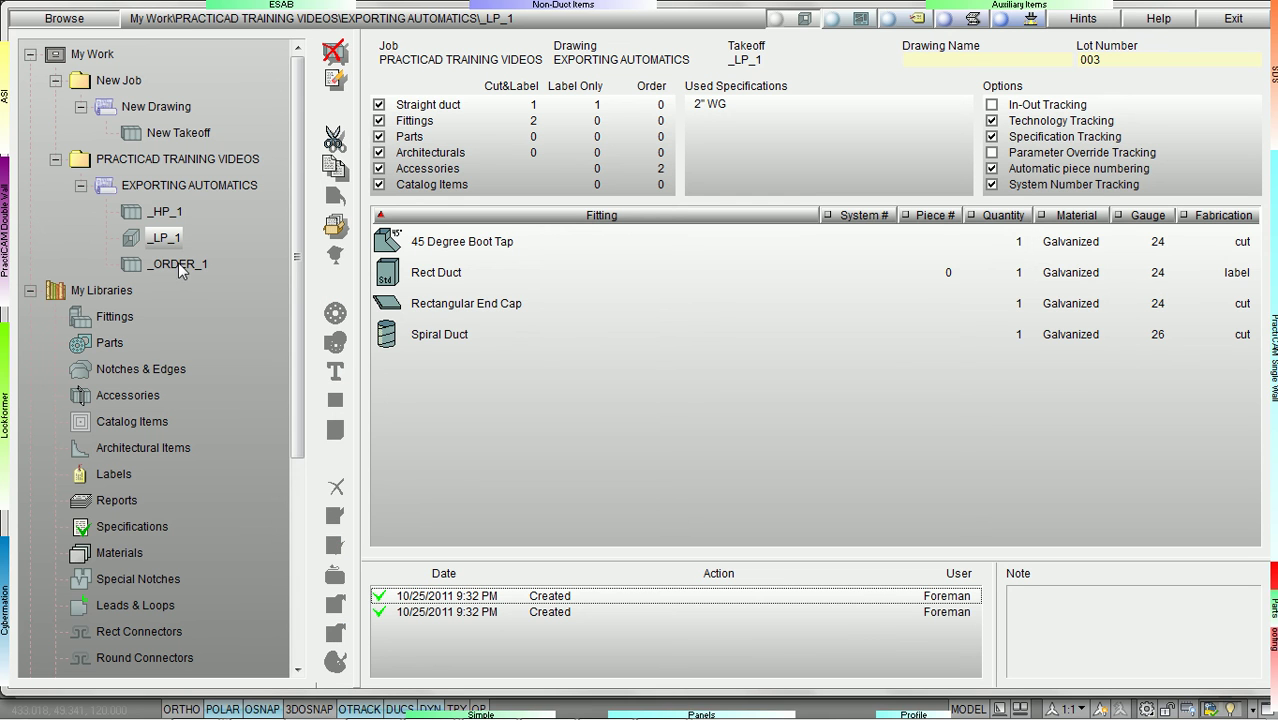
click(180, 264)
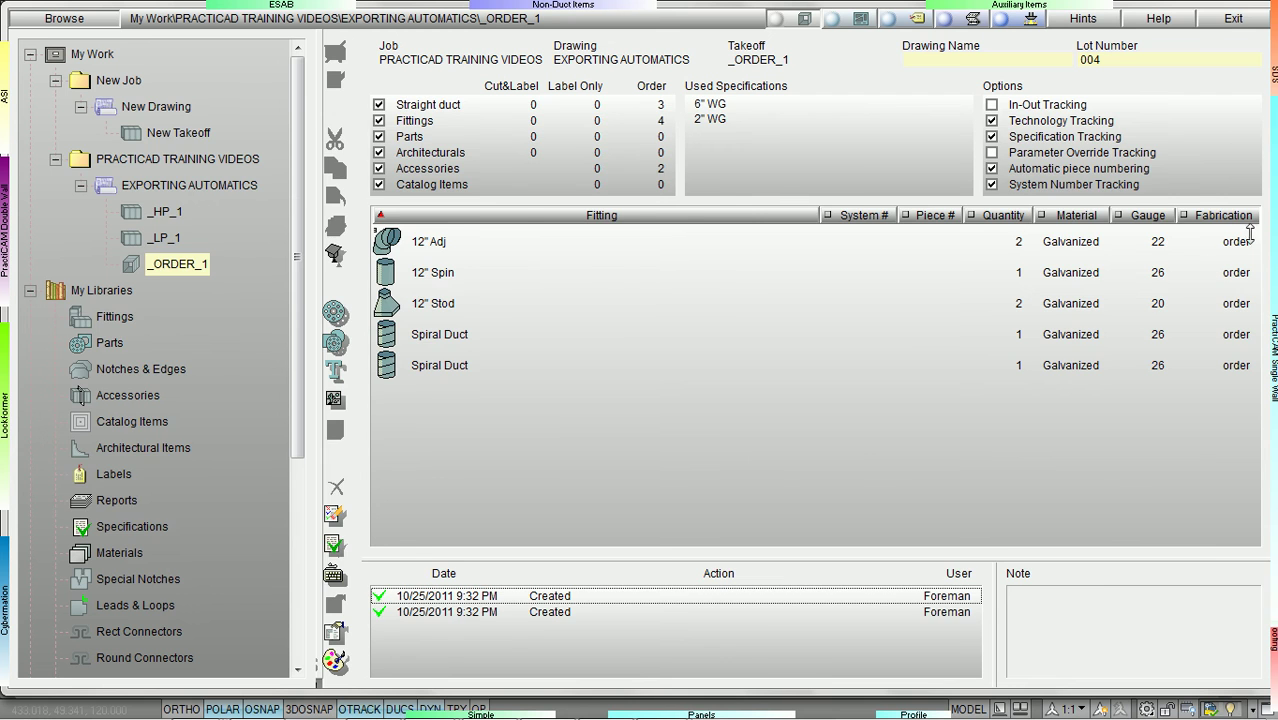
click(1272, 350)
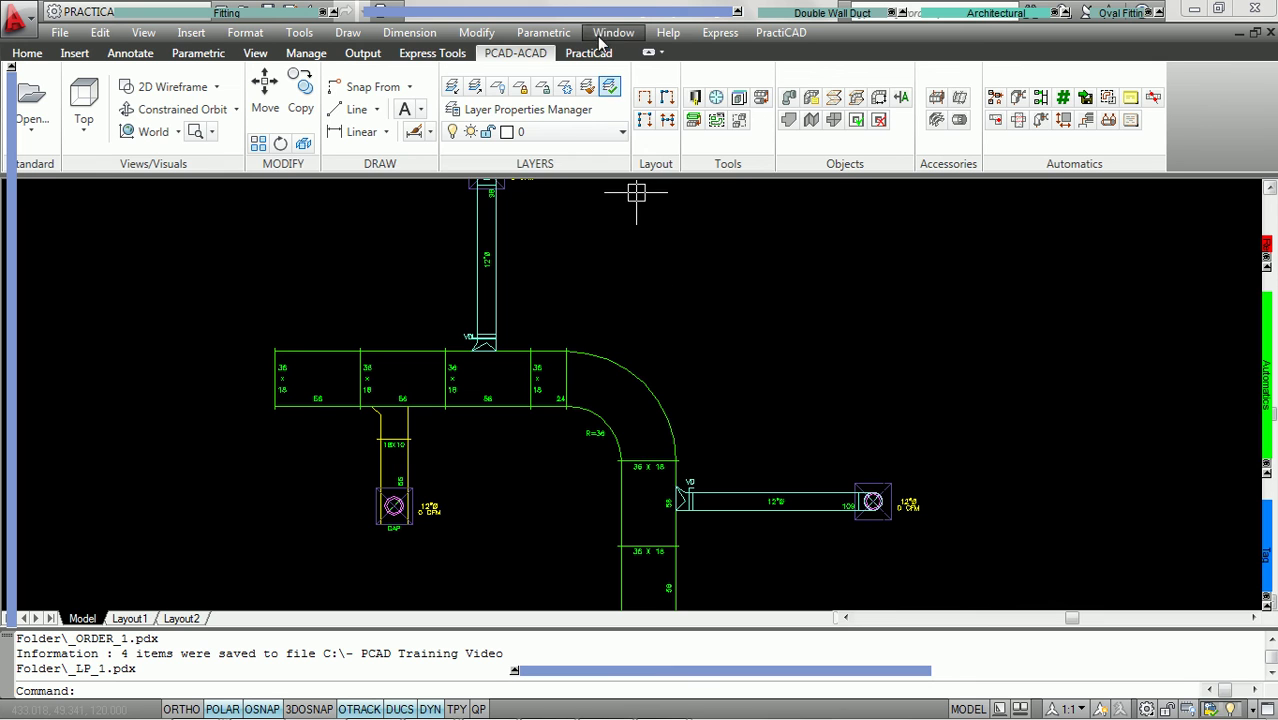
- Expand the PractiCAD properties palette showing job PRACTICAD TRAINING VIDEOS, zone Supply, spec 6" WG
mouse_move(550, 14)
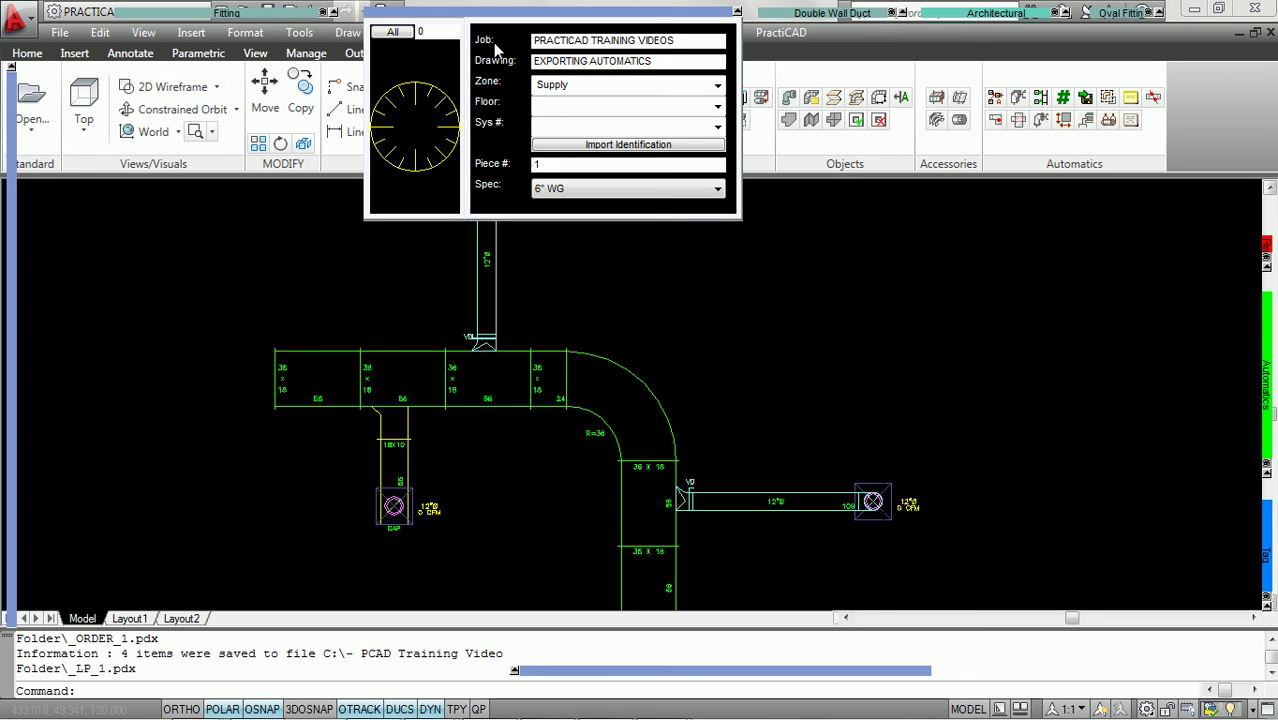